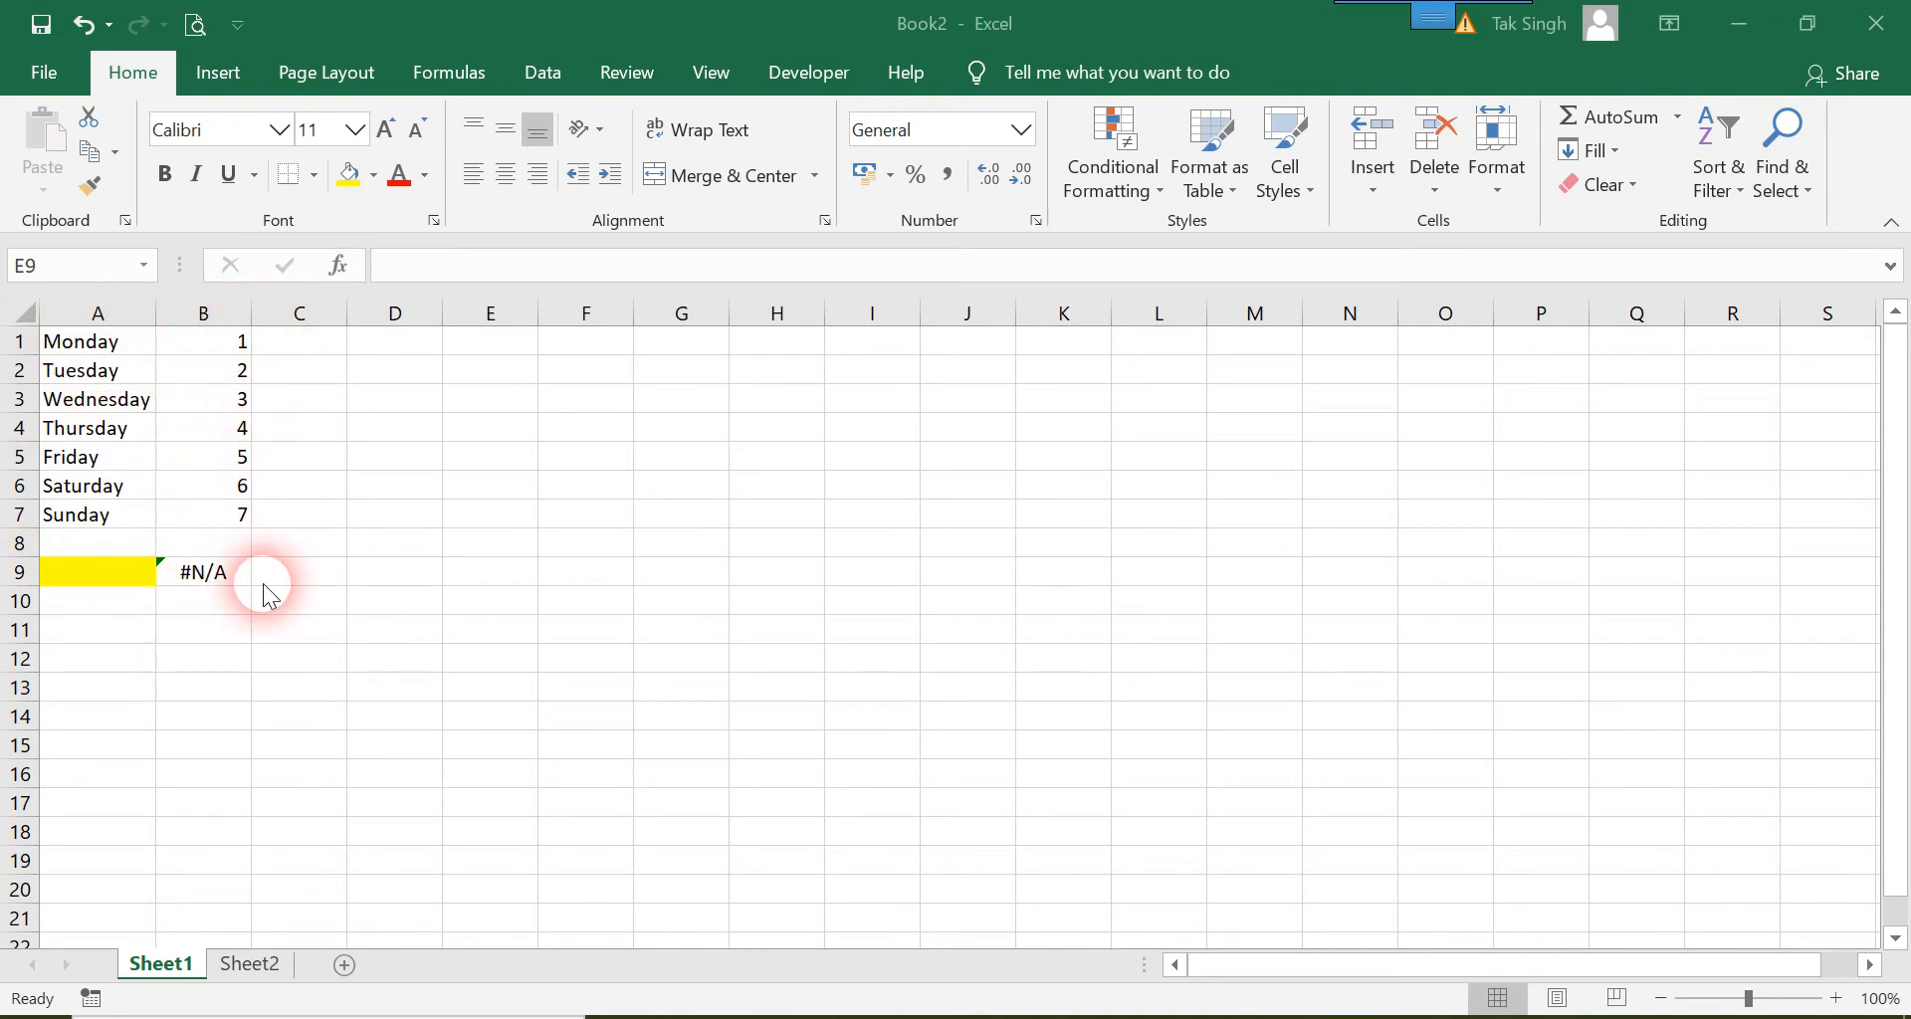
# - Inspect the VLOOKUP formula in B9 and the weekday table it searches
pyautogui.click(223, 579)
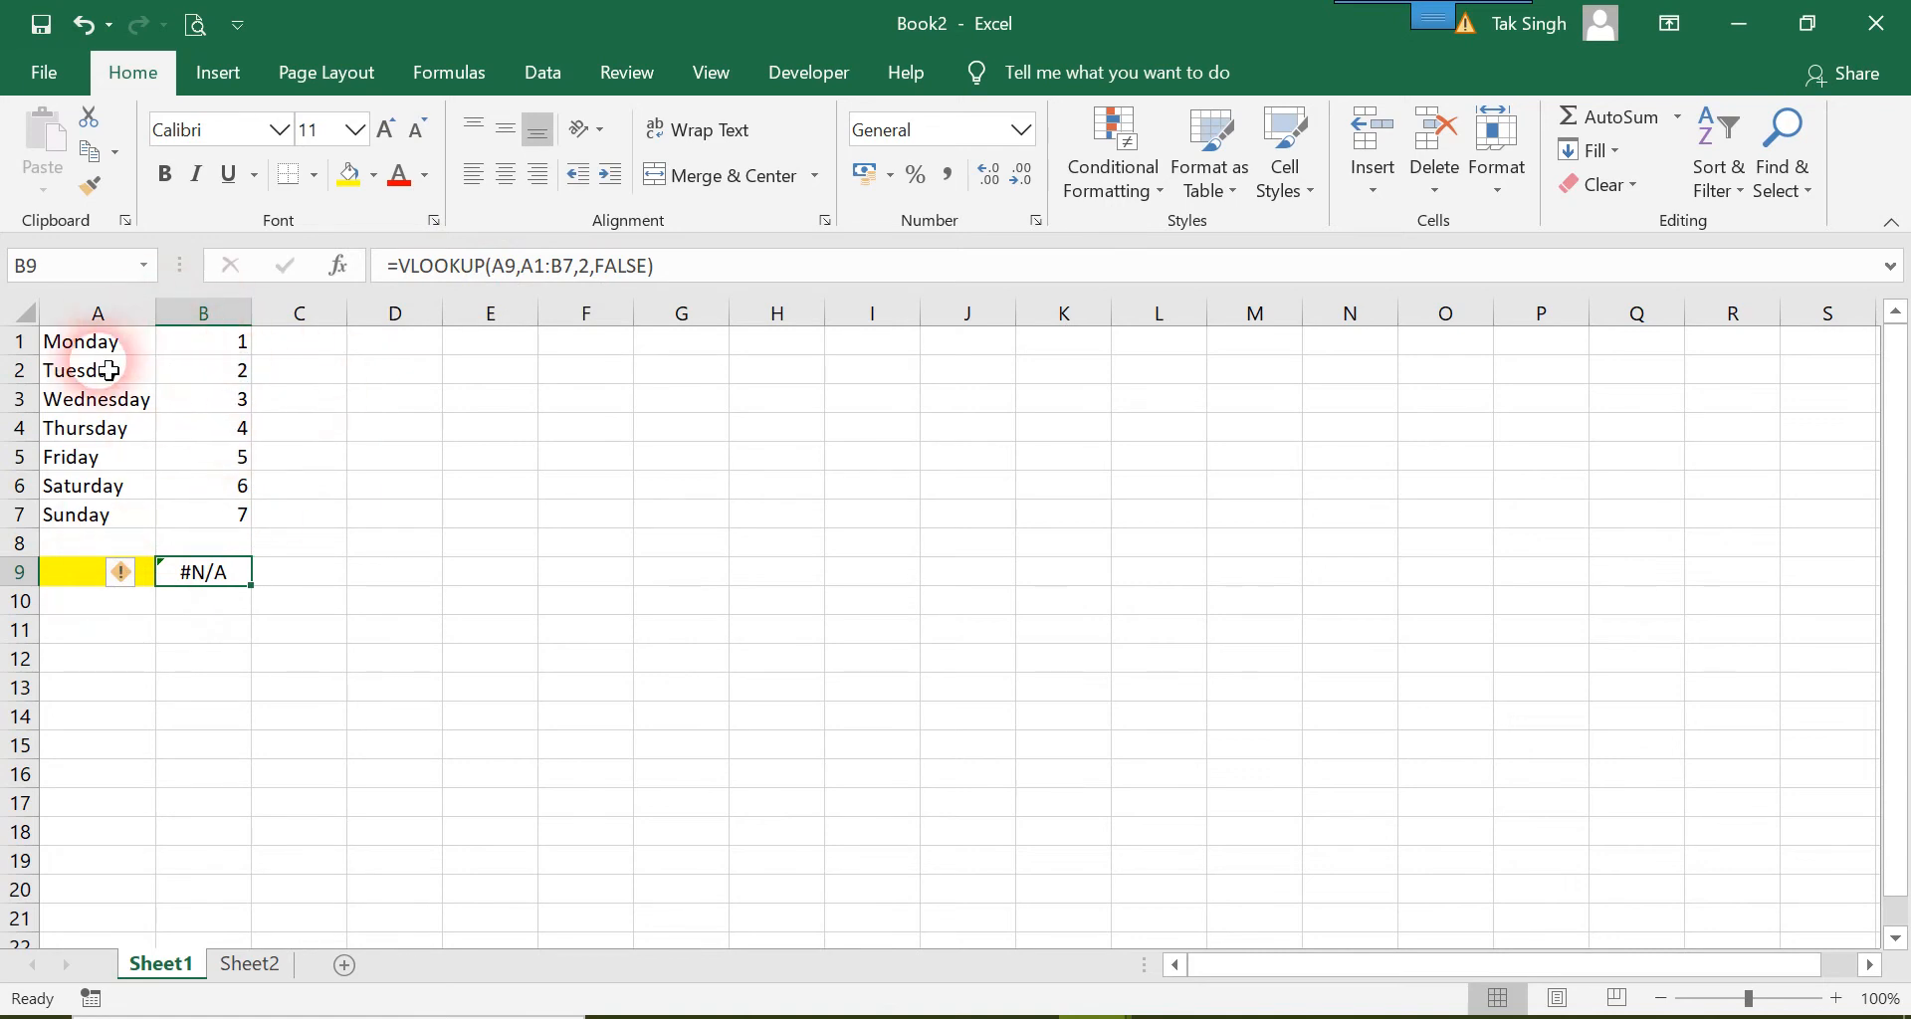
pyautogui.moveTo(90, 342); pyautogui.dragTo(300, 515)
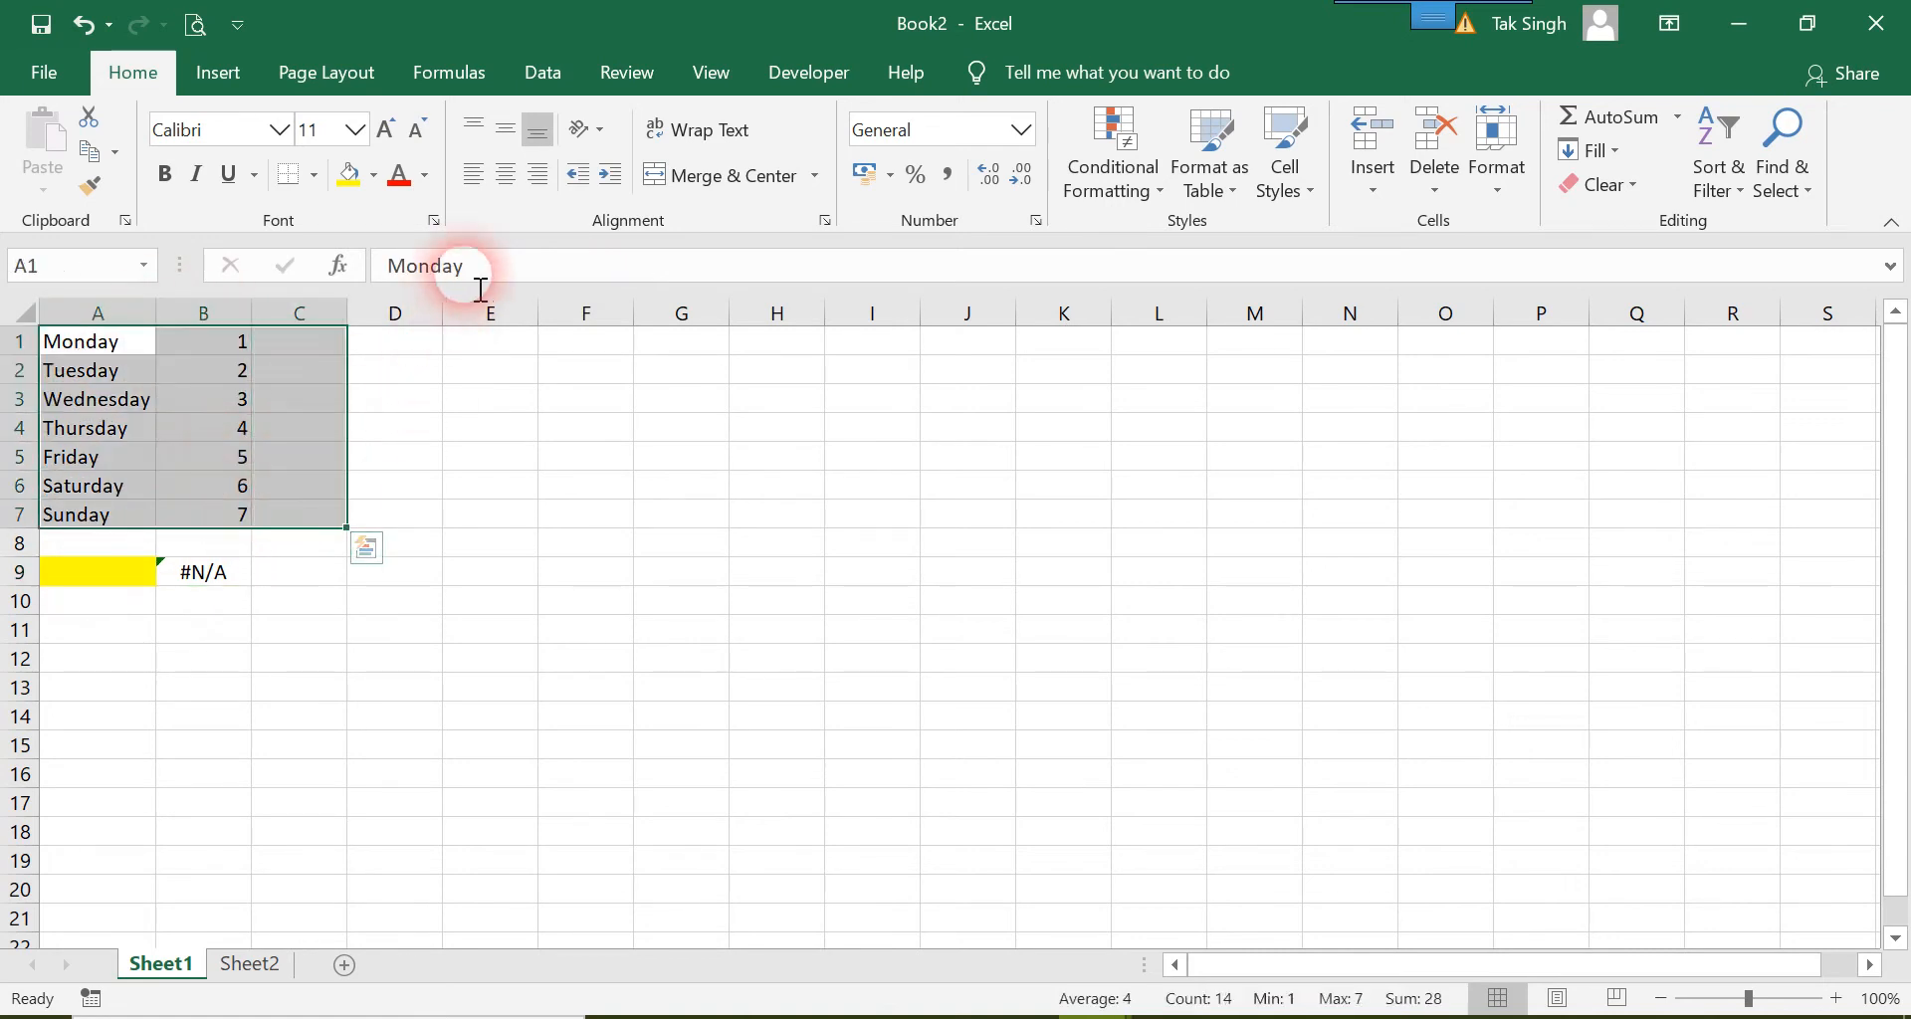
pyautogui.doubleClick(482, 265)
pyautogui.doubleClick(229, 587)
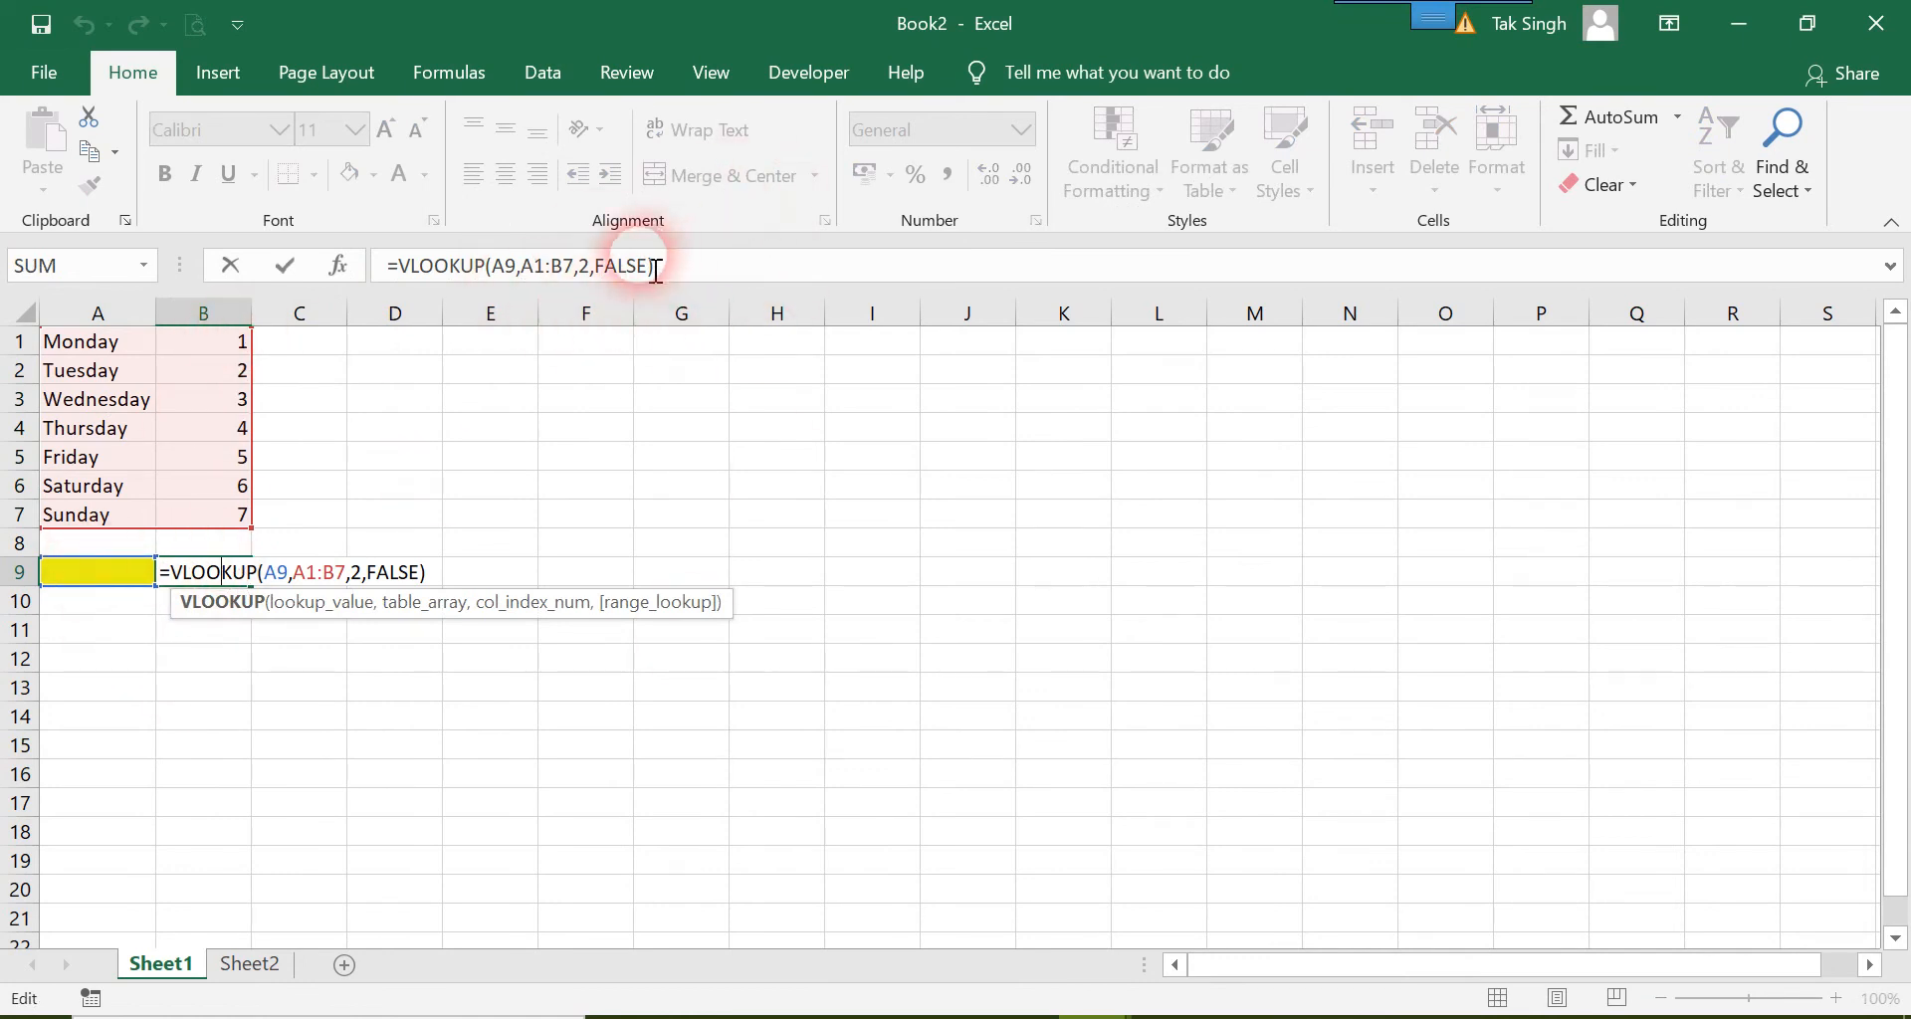
# - Test the lookup by entering Monday in cell A9 and replacing it with Sunday
pyautogui.click(115, 572)
pyautogui.click(94, 687)
pyautogui.click(100, 577)
pyautogui.doubleClick(100, 587)
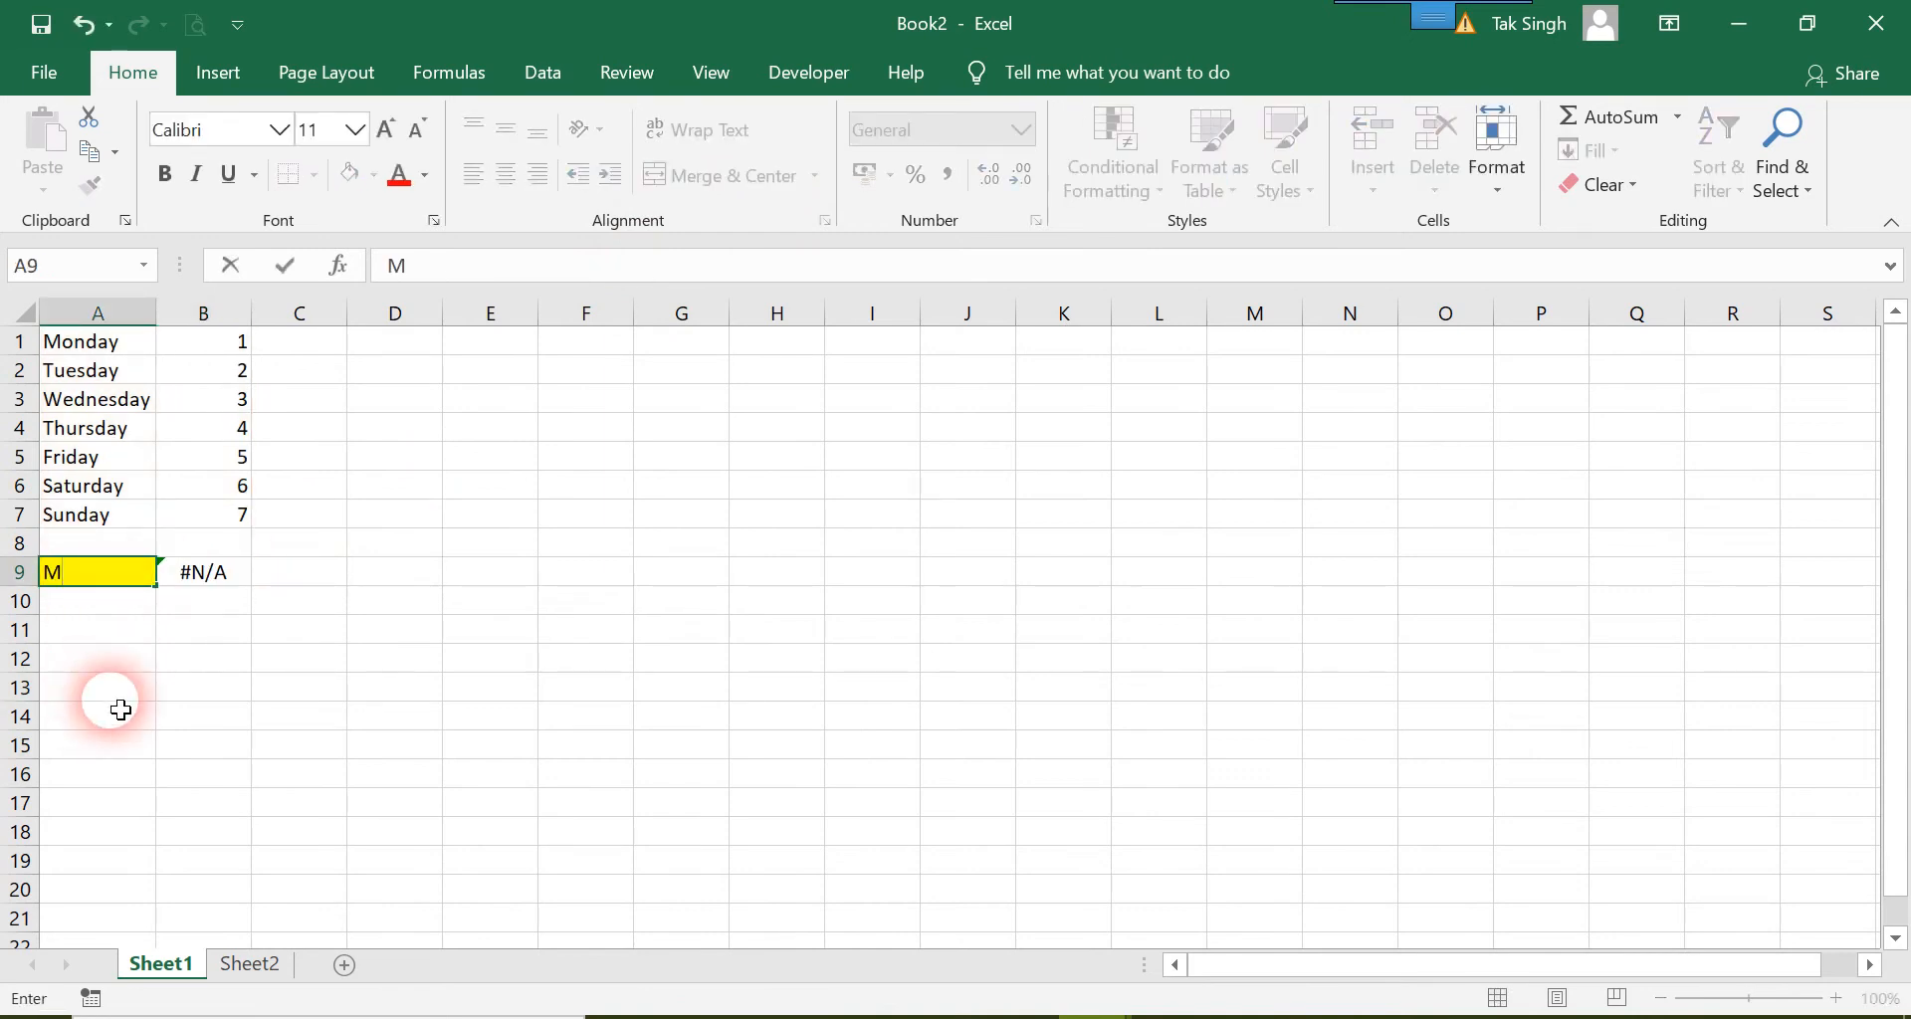
pyautogui.press('Return')
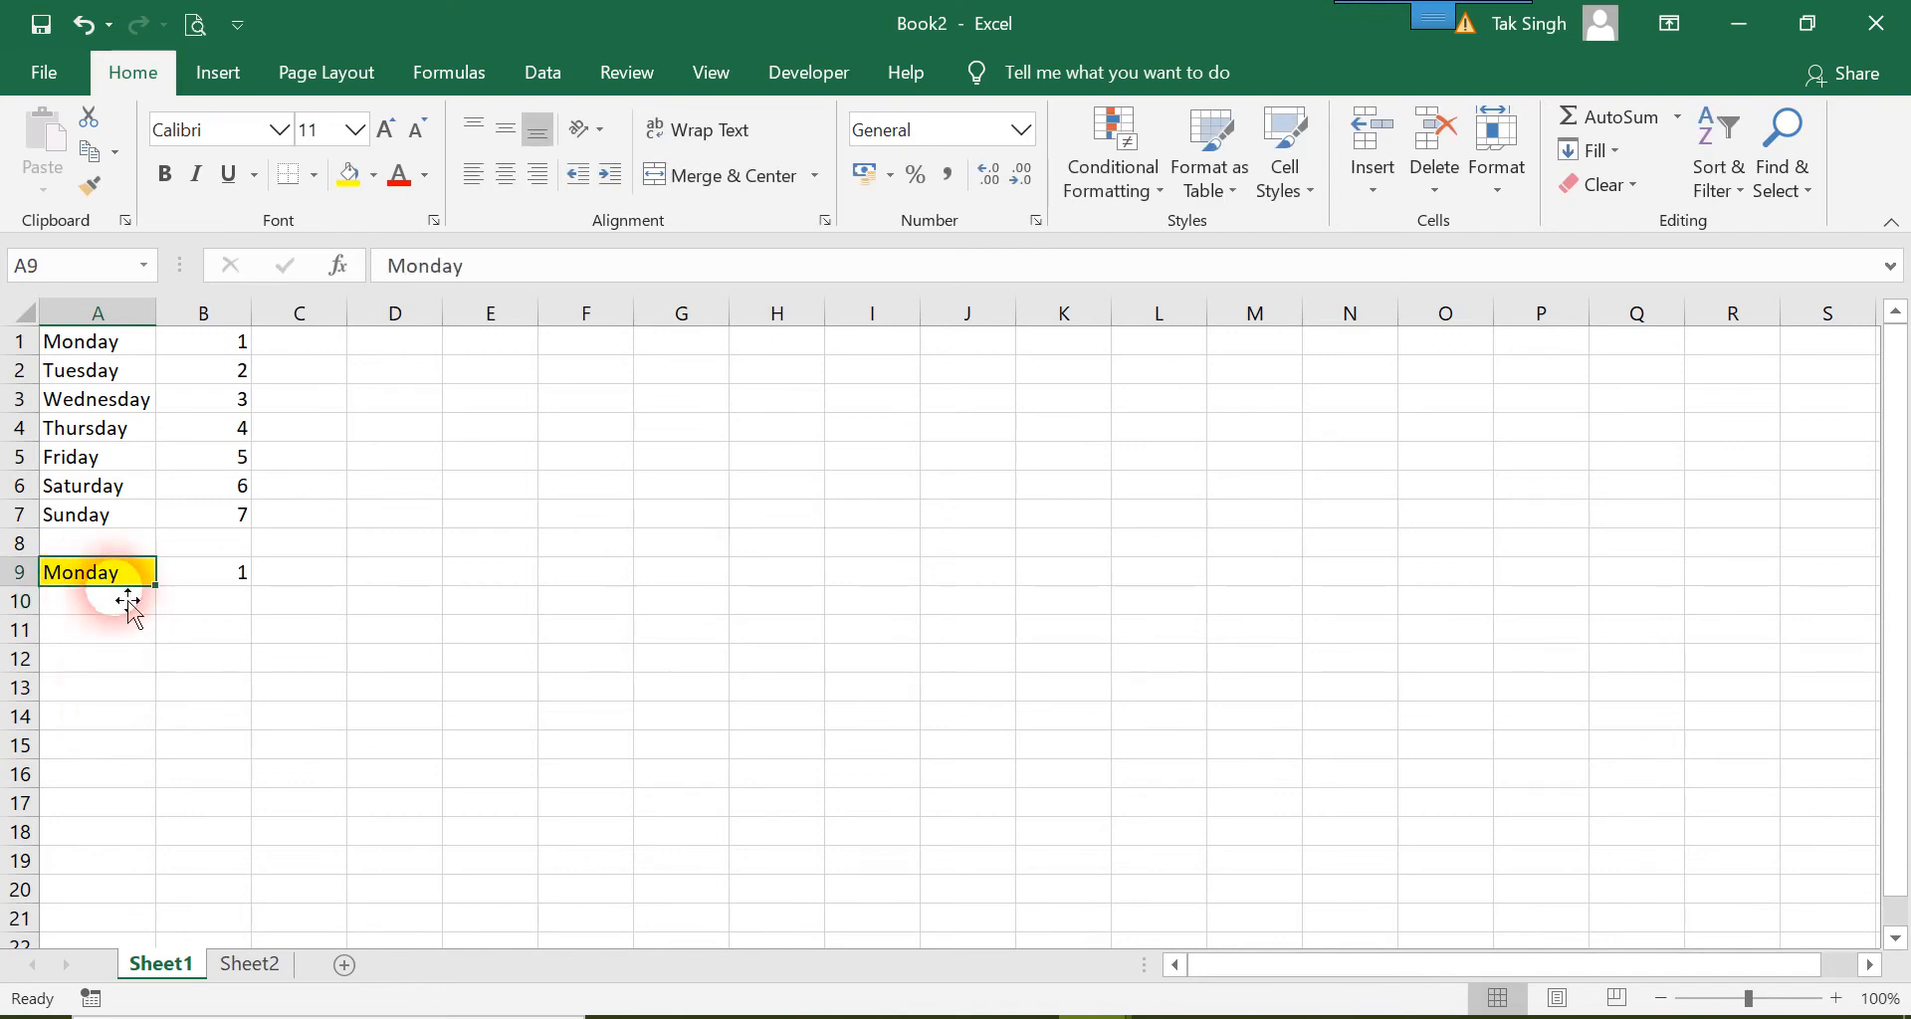
pyautogui.write('Su')
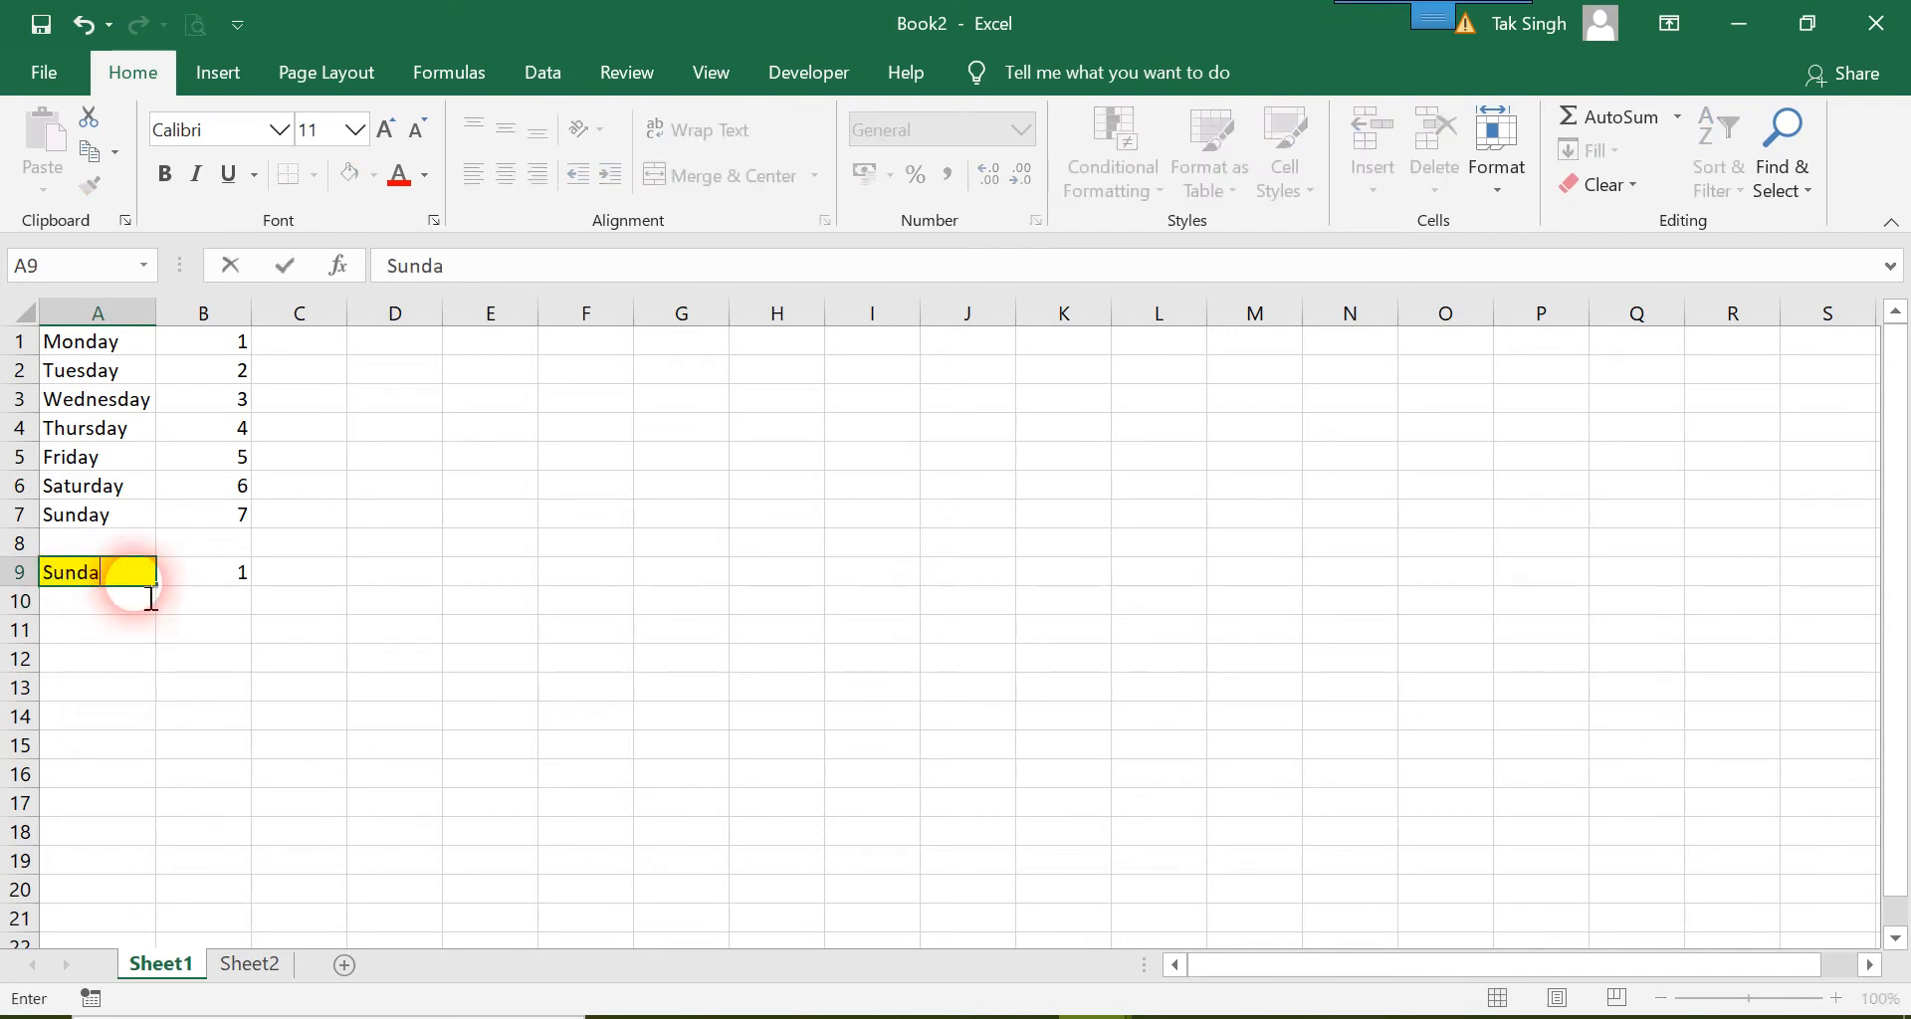
pyautogui.click(150, 598)
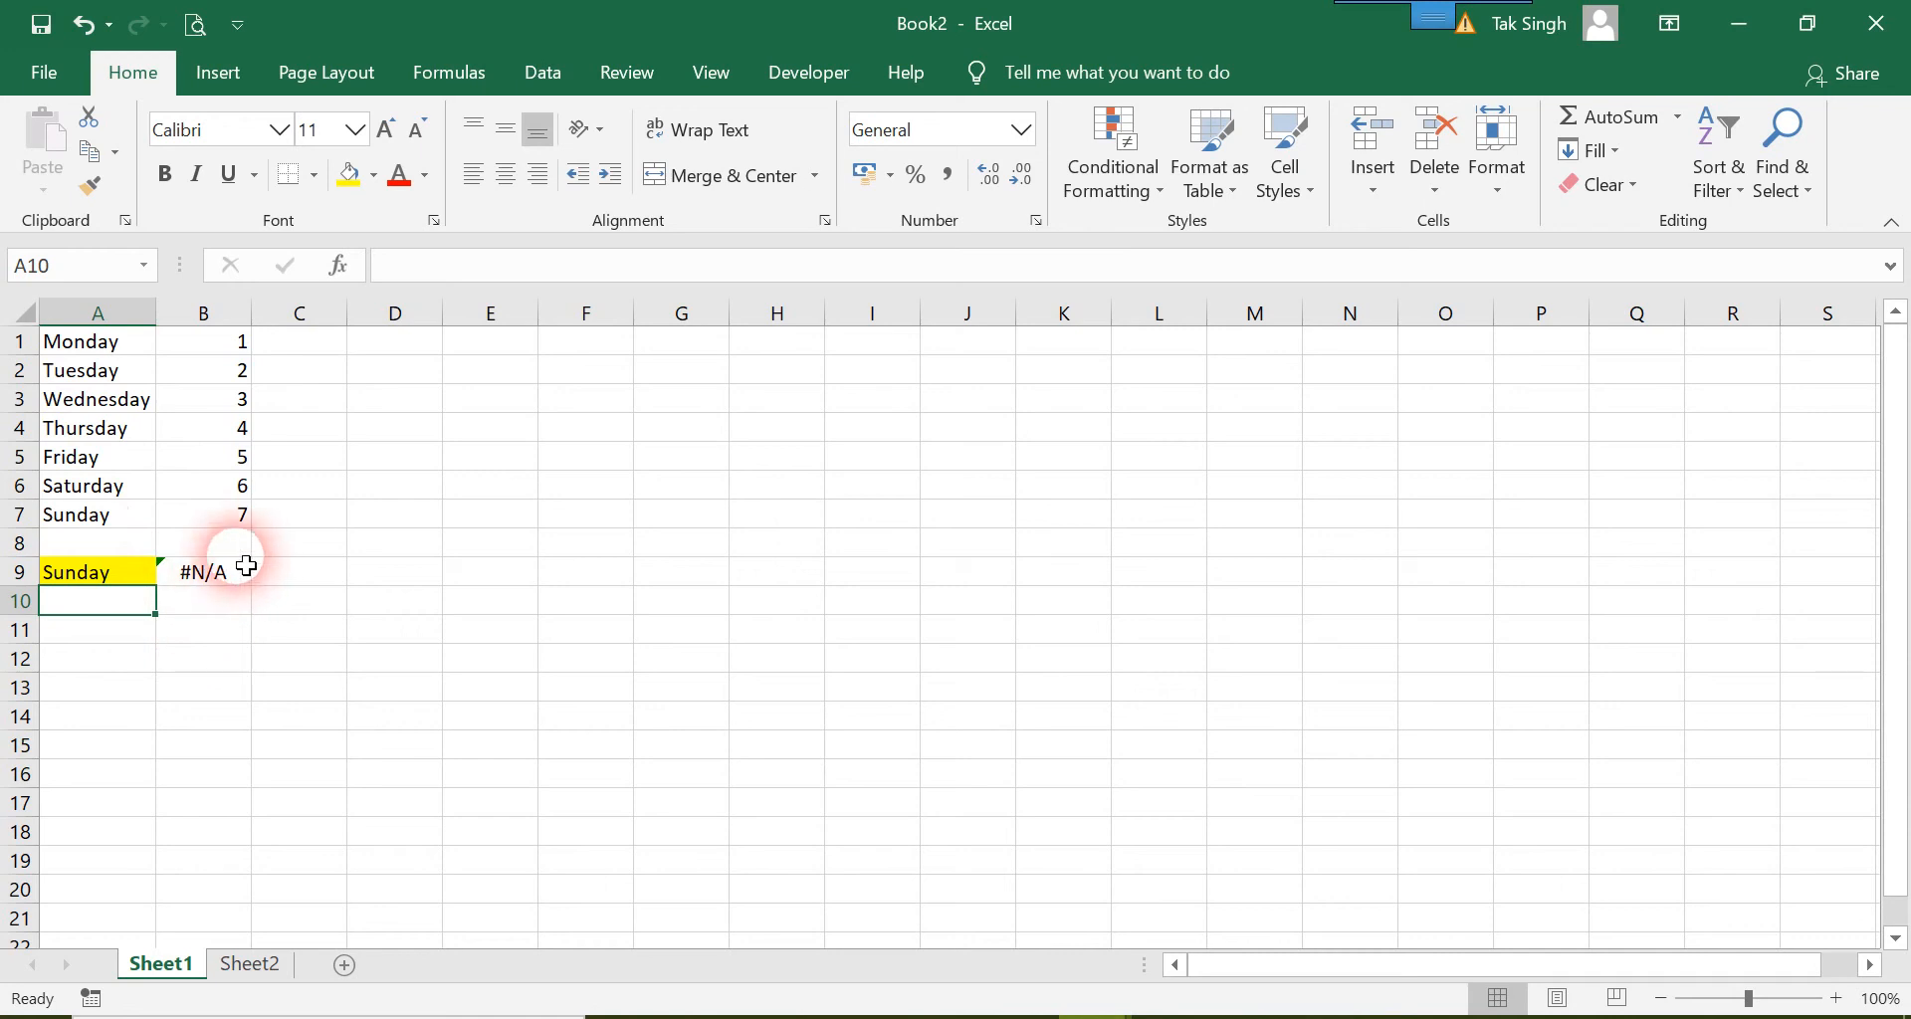
# - Compare the text of the lookup value in A9 with the table entry in A7 for trailing spaces
pyautogui.click(133, 571)
pyautogui.doubleClick(139, 573)
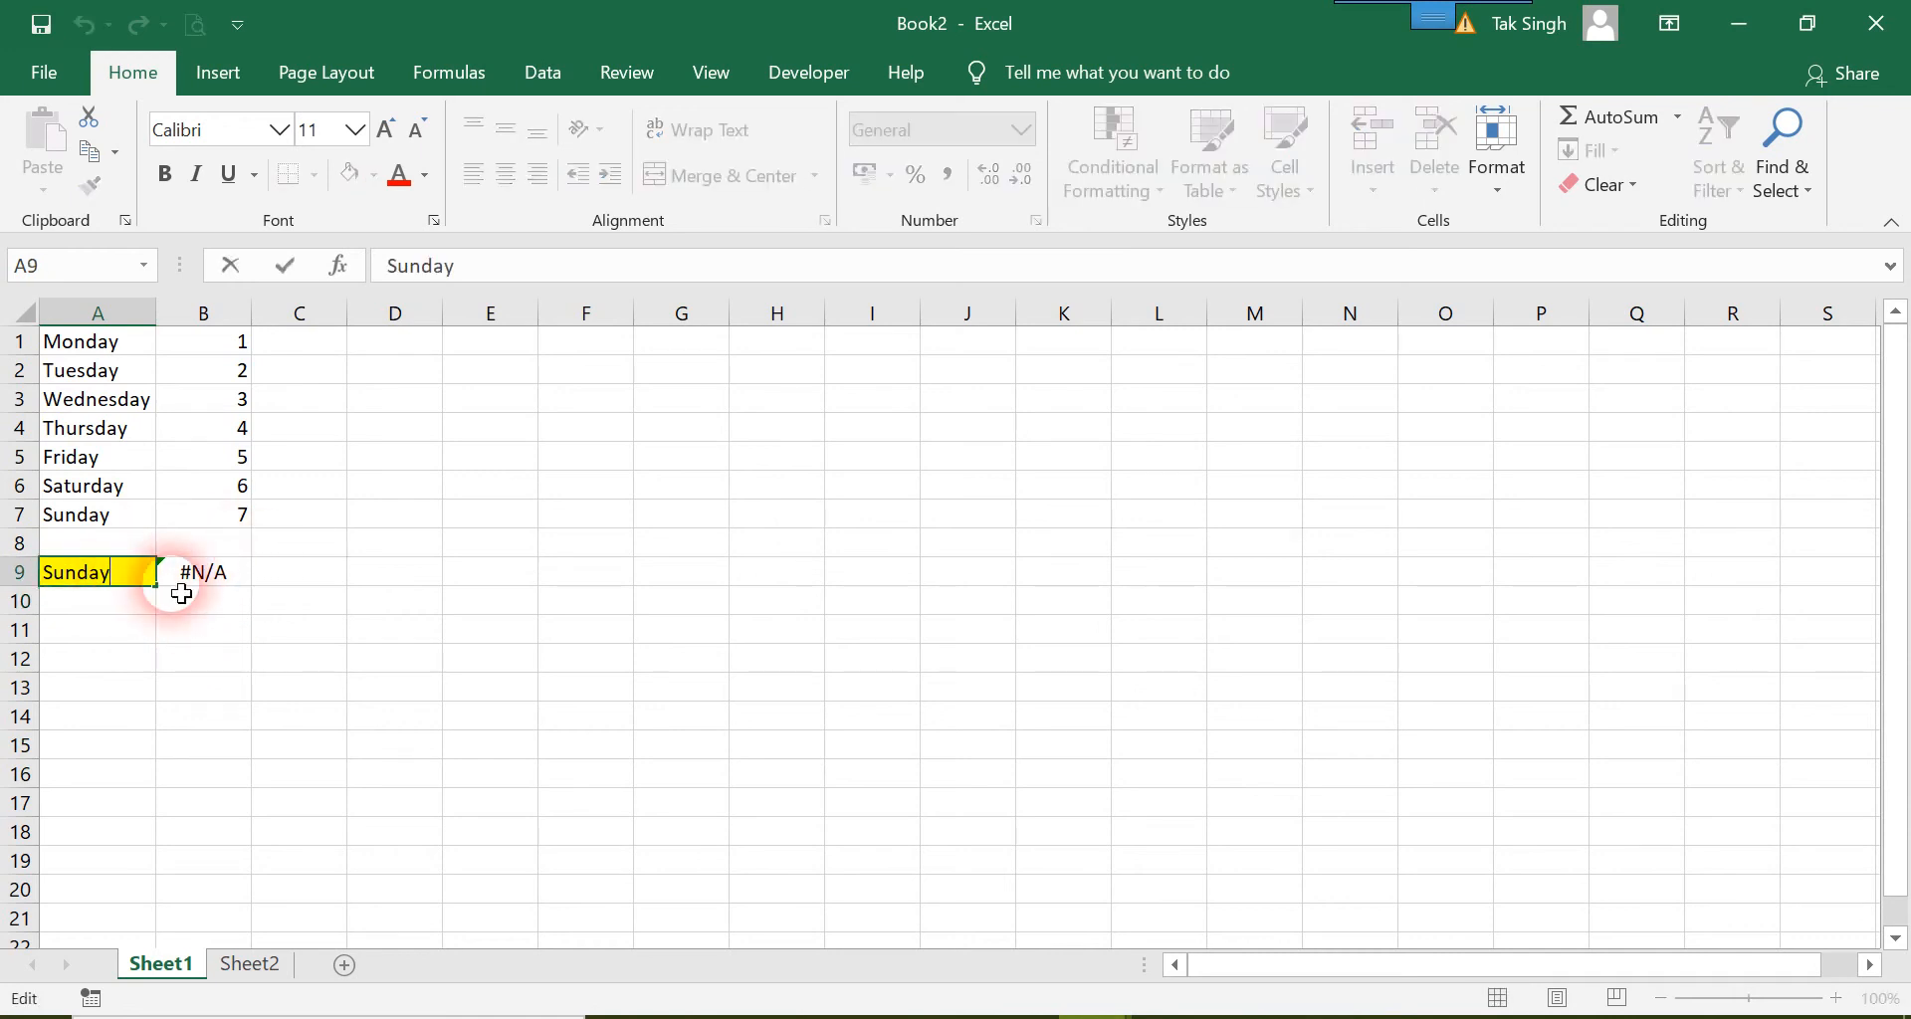
pyautogui.click(608, 277)
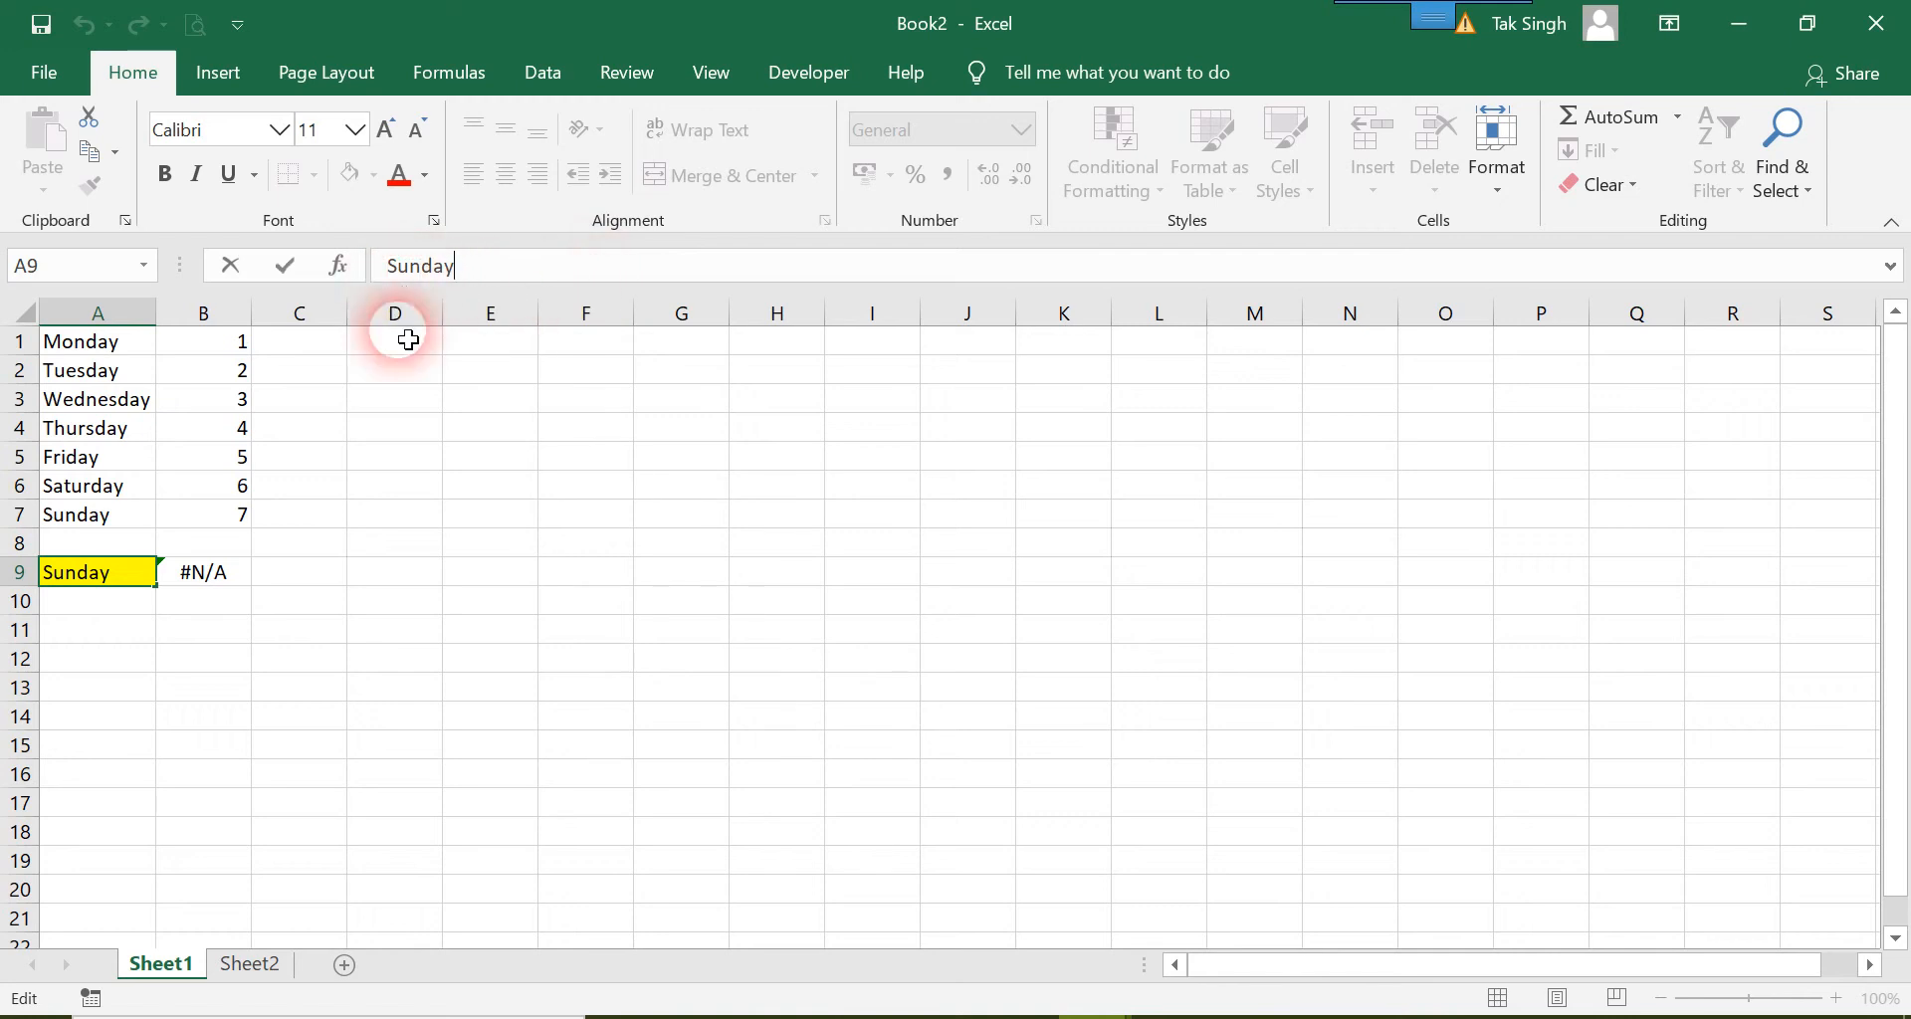
pyautogui.click(108, 520)
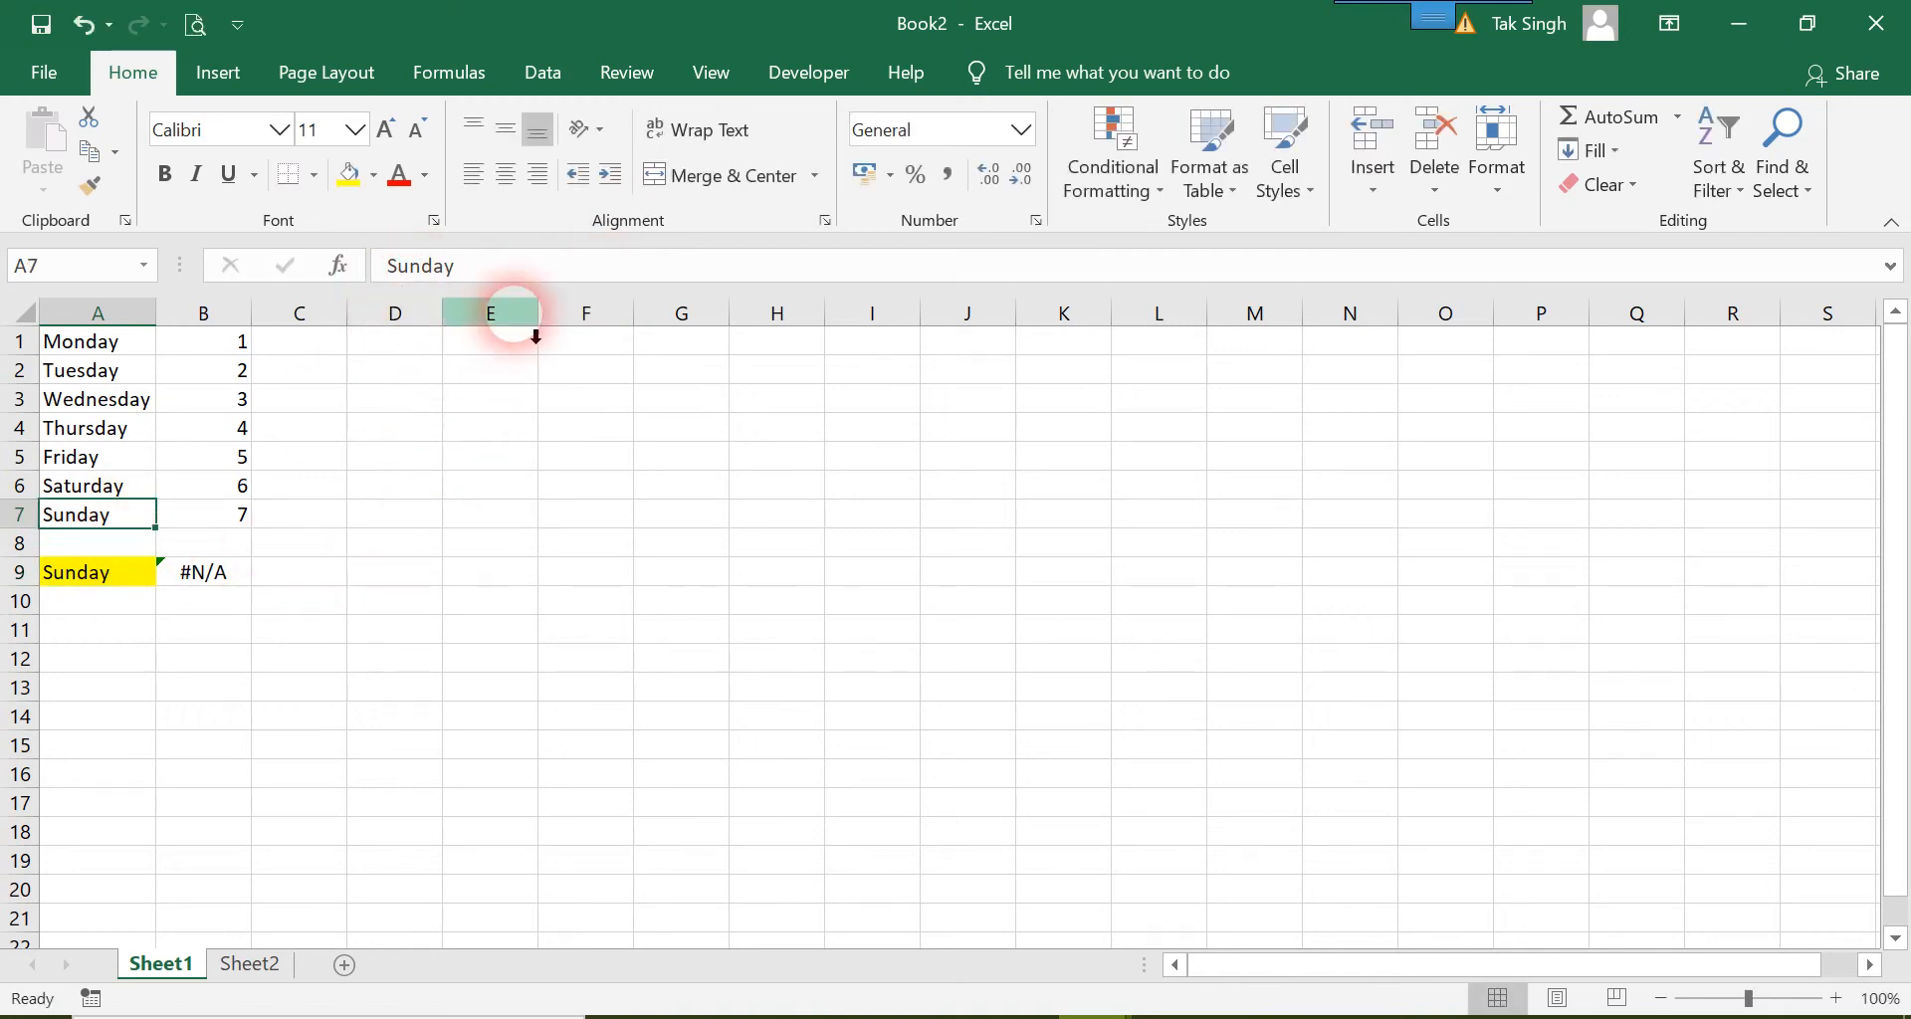
pyautogui.click(565, 286)
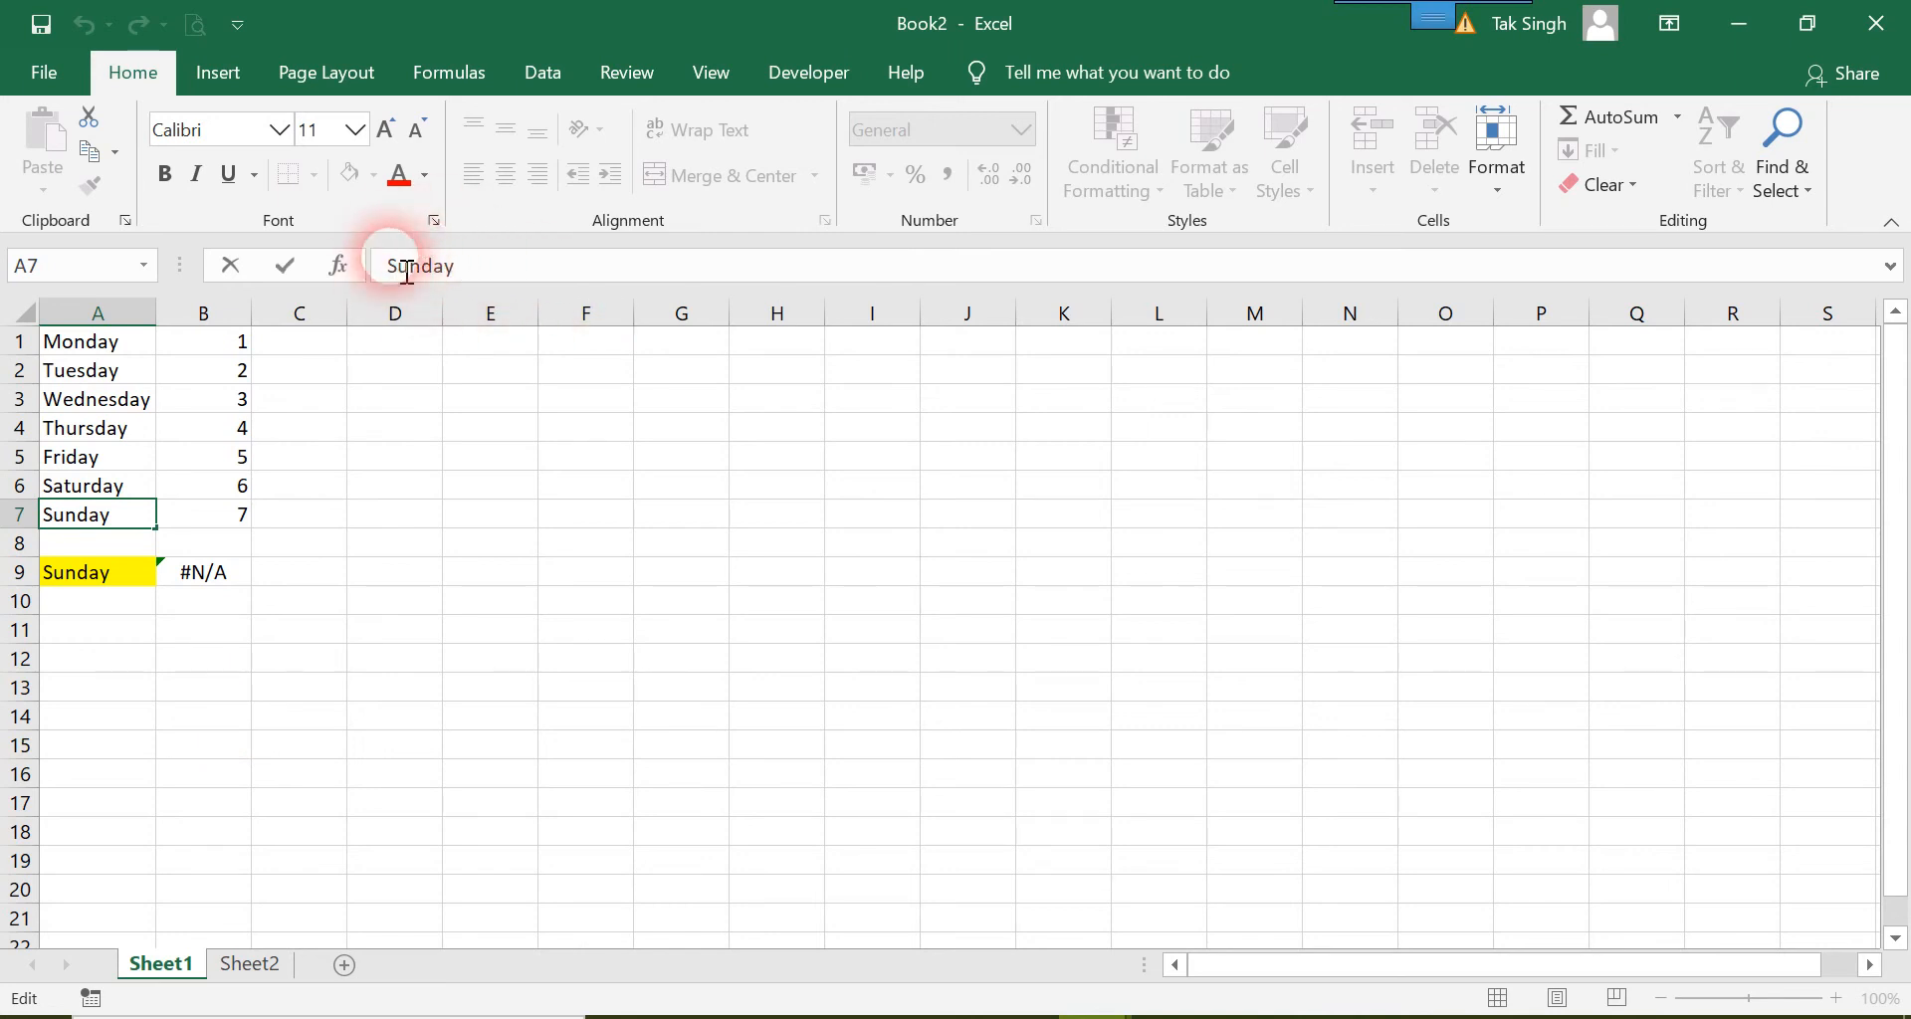
pyautogui.click(204, 655)
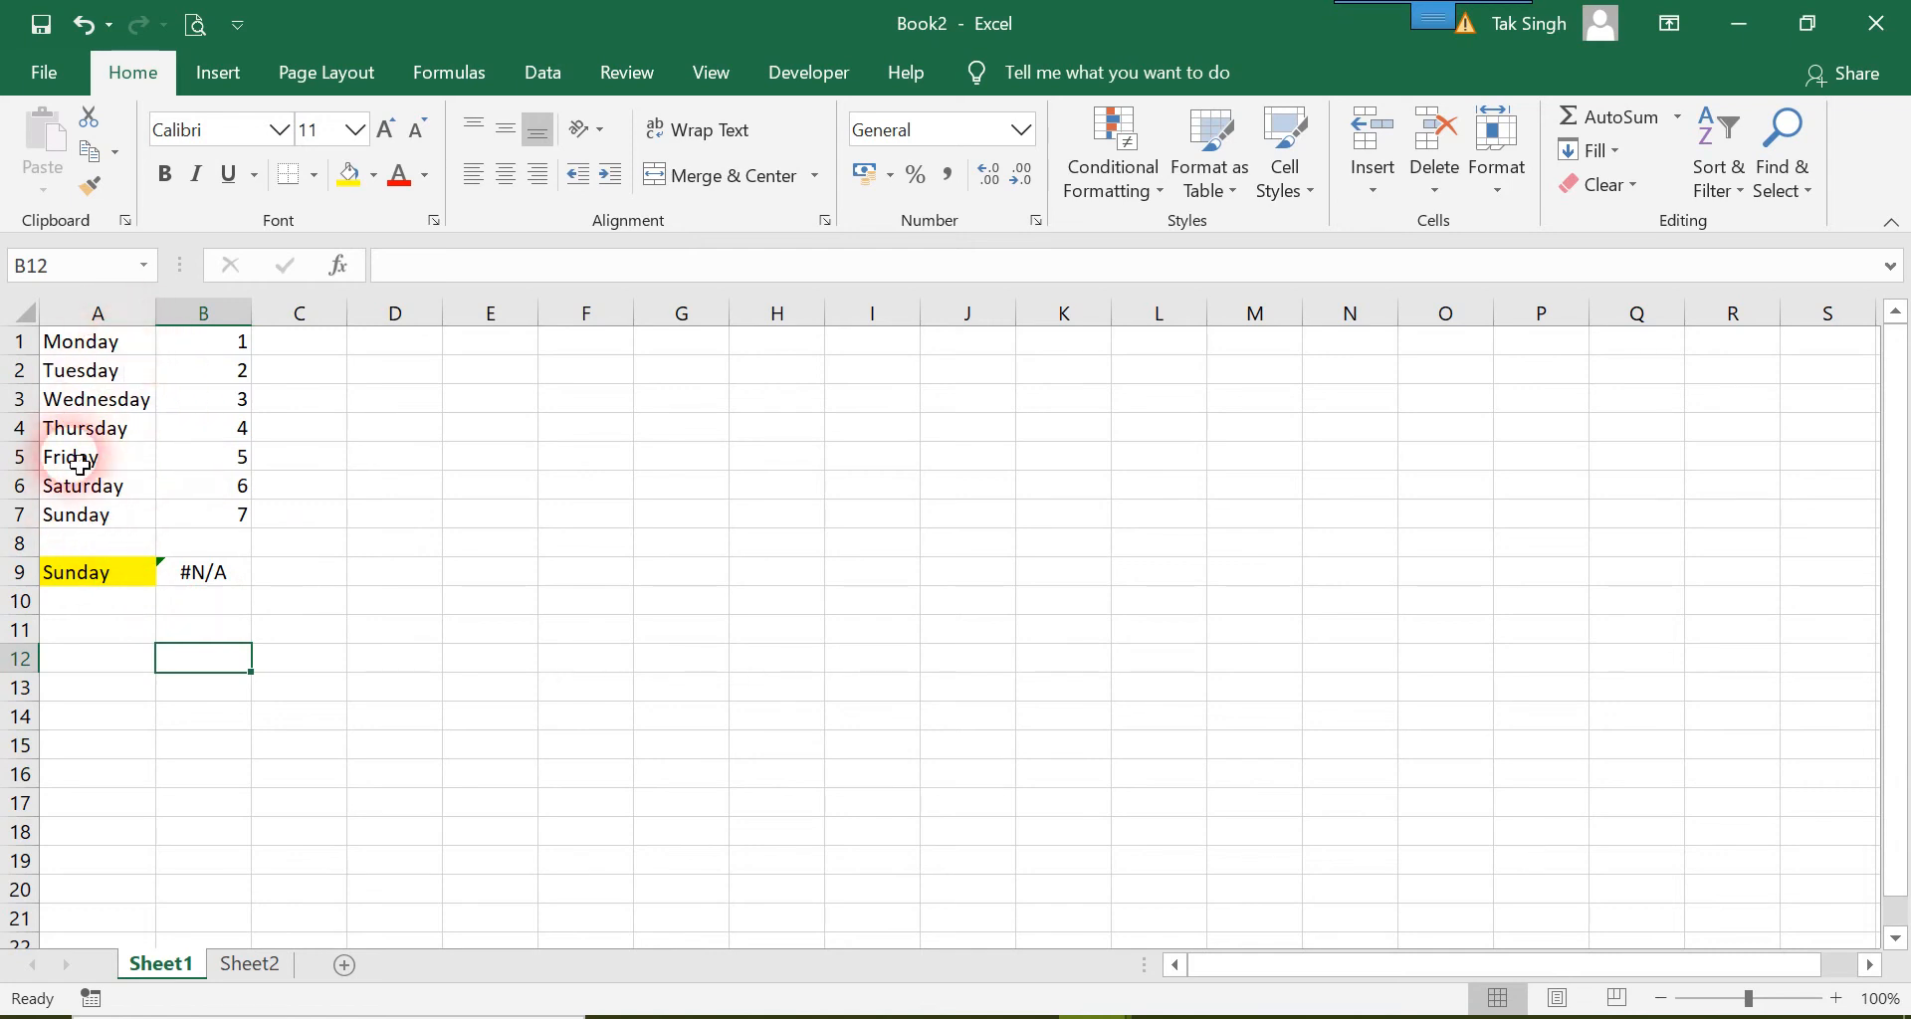
# - Enter =TRIM(A1) in C1 and fill the formula down to C7
pyautogui.click(306, 357)
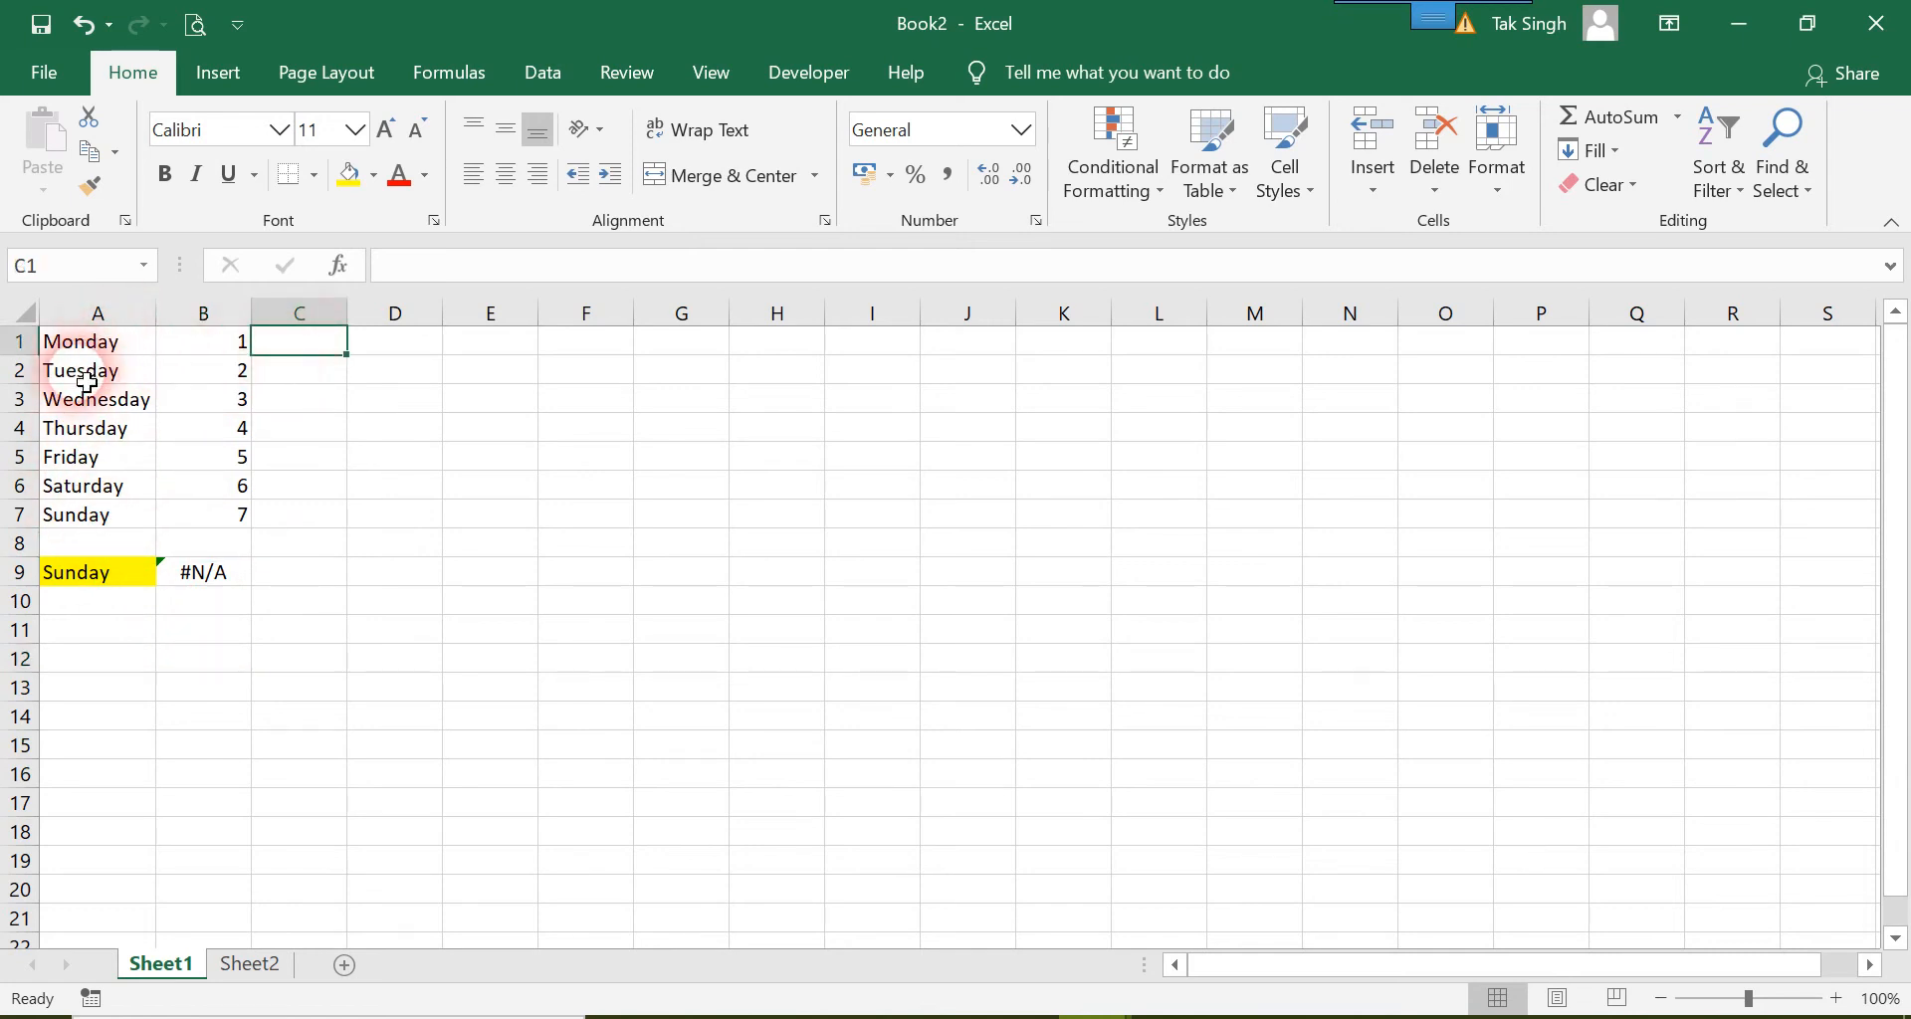
pyautogui.write('=')
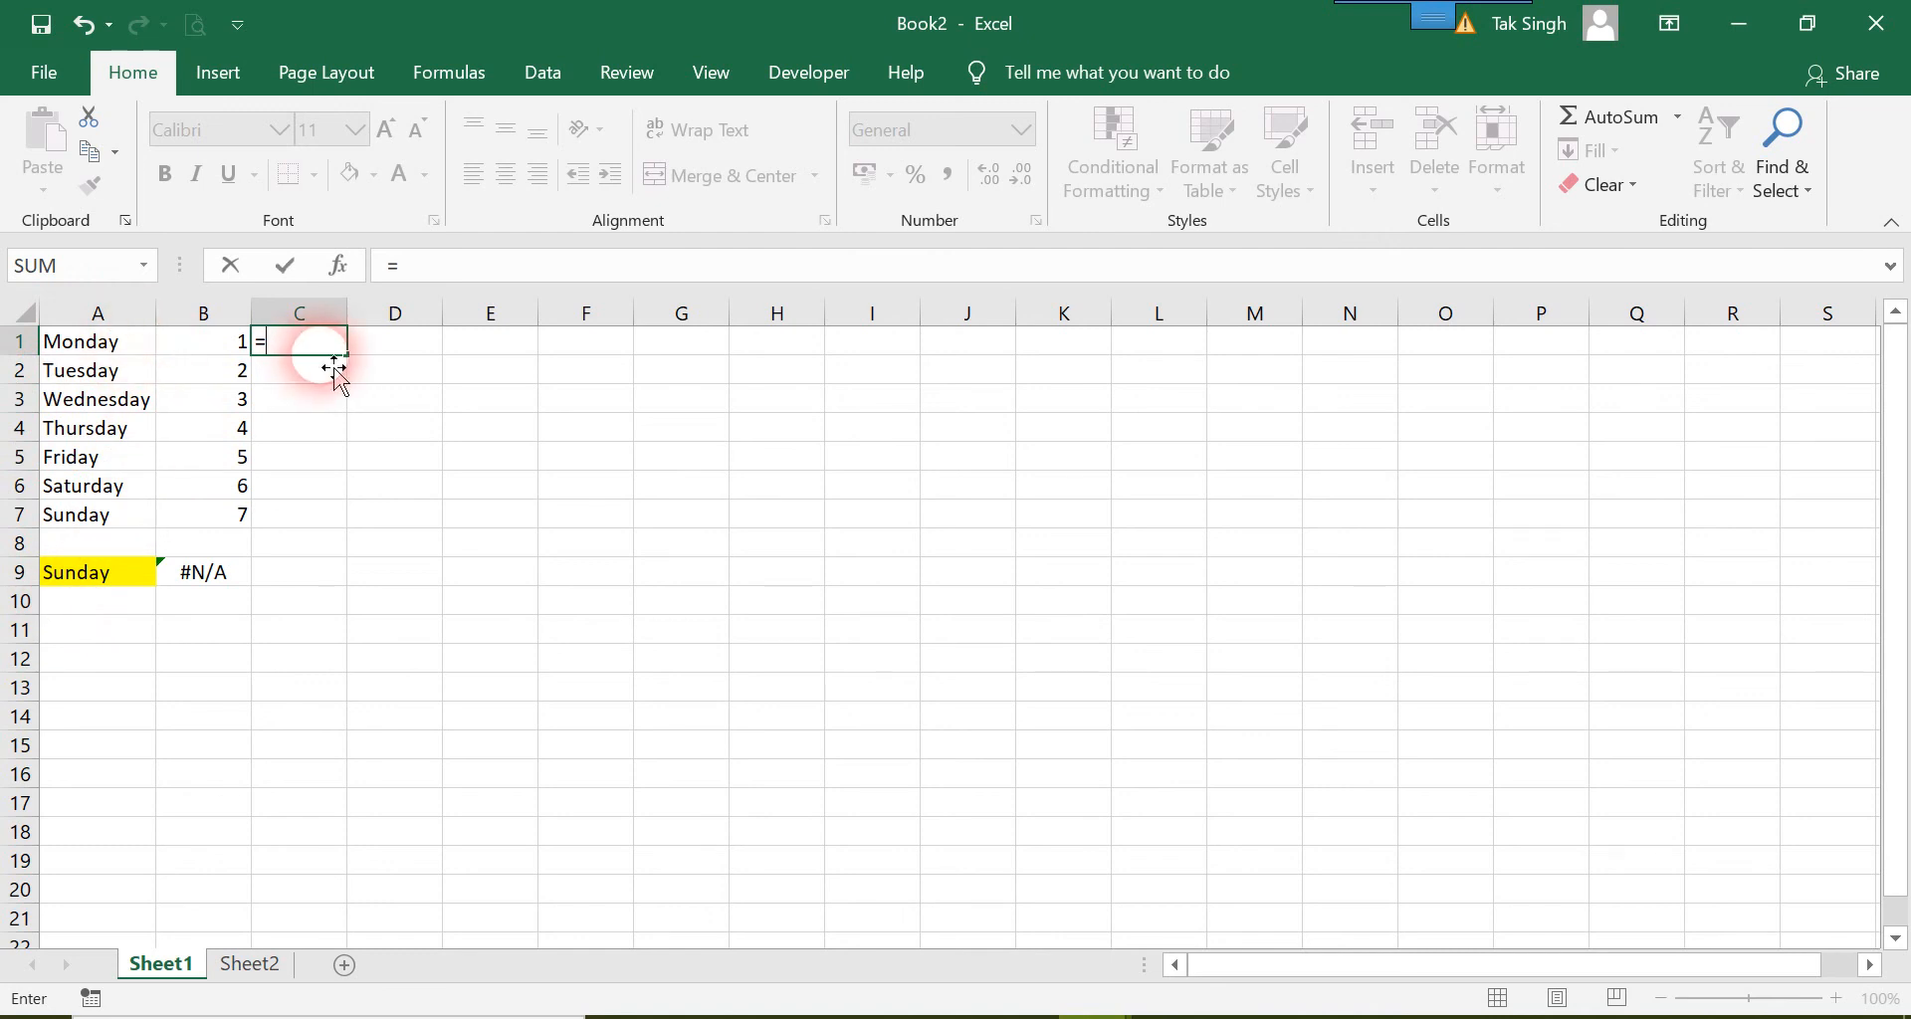
pyautogui.write('trim')
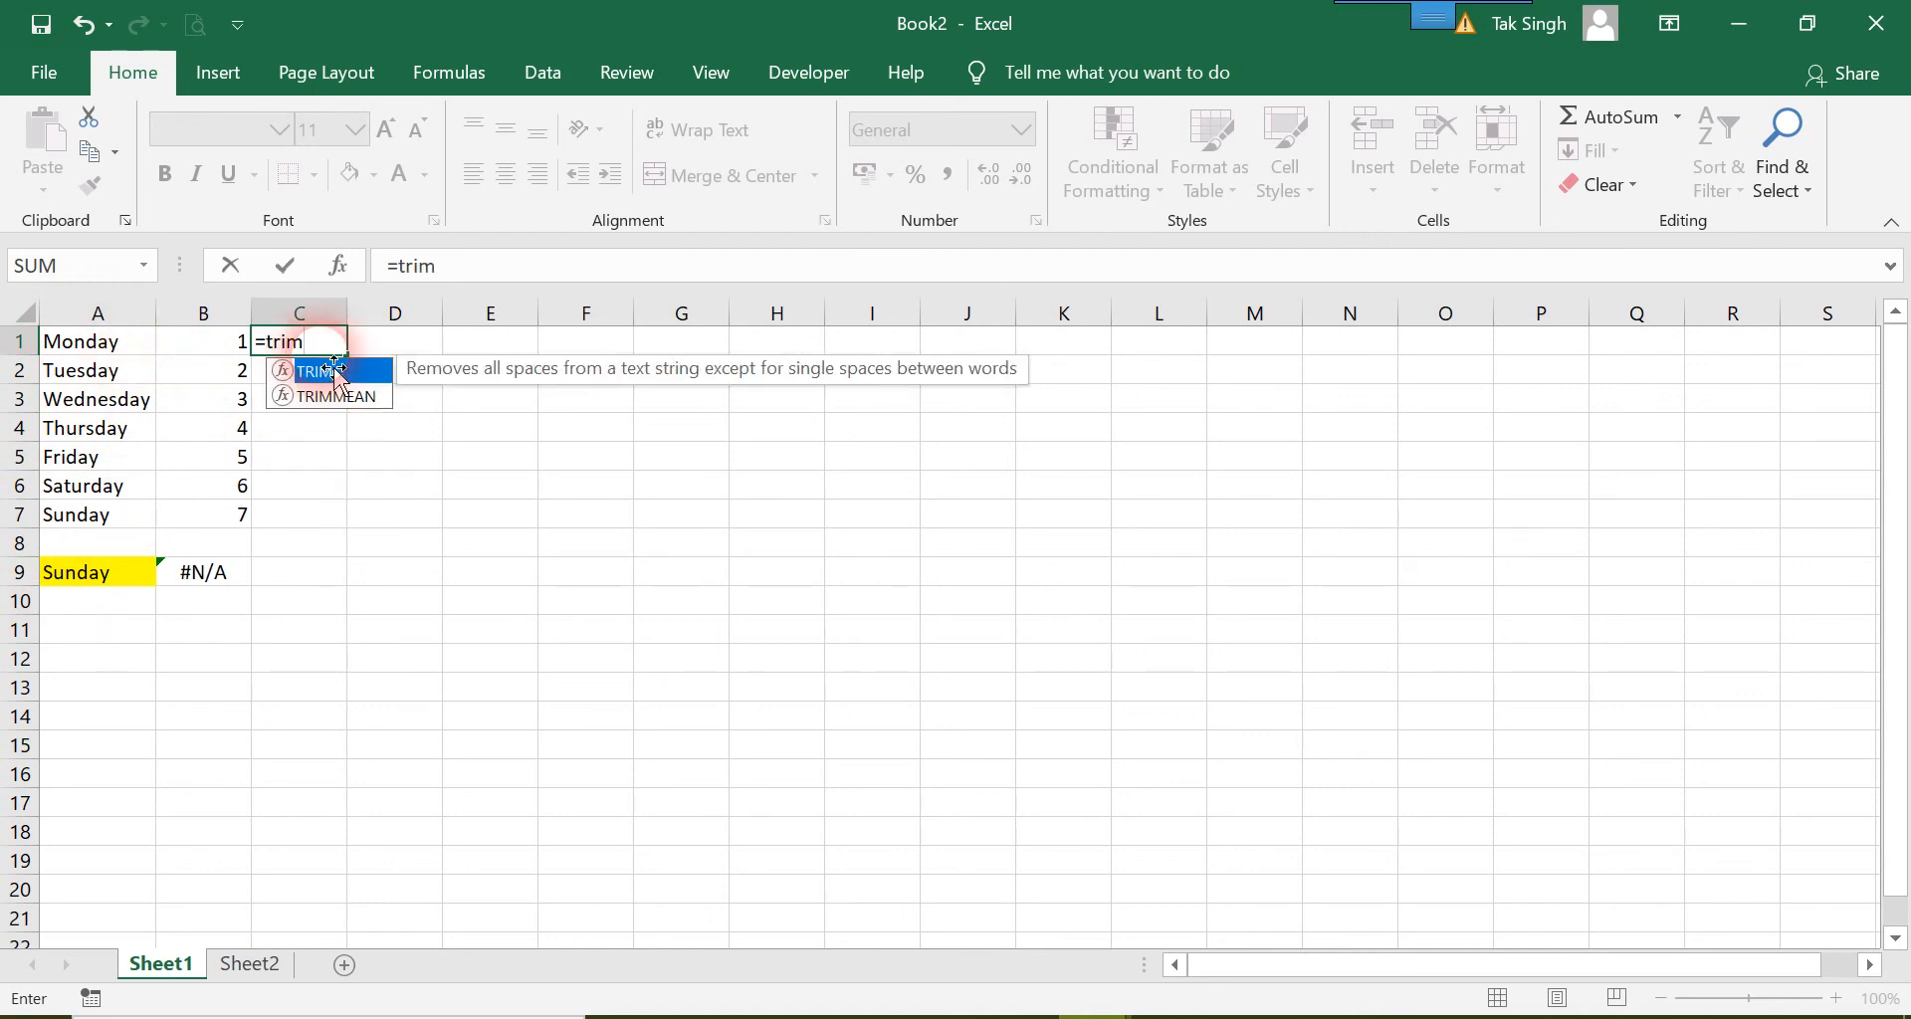
pyautogui.write('(')
pyautogui.press('BackSpace')
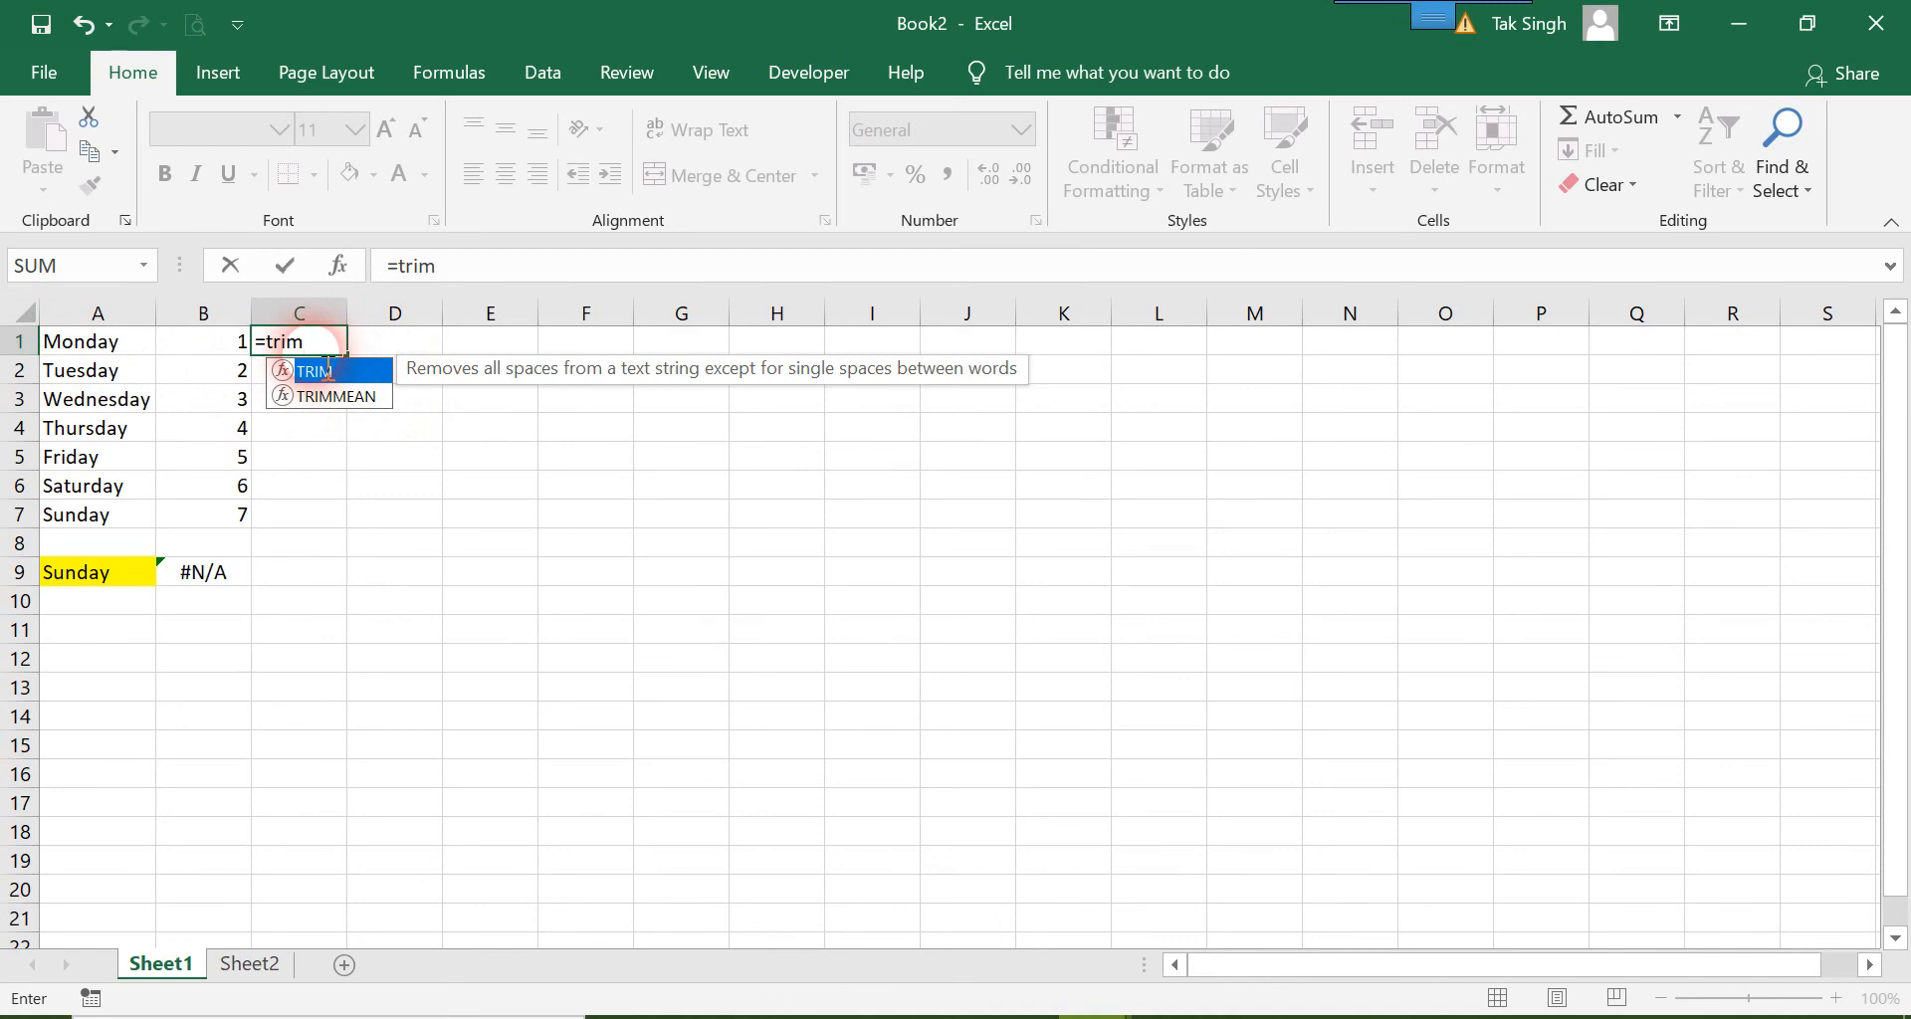
pyautogui.write('(')
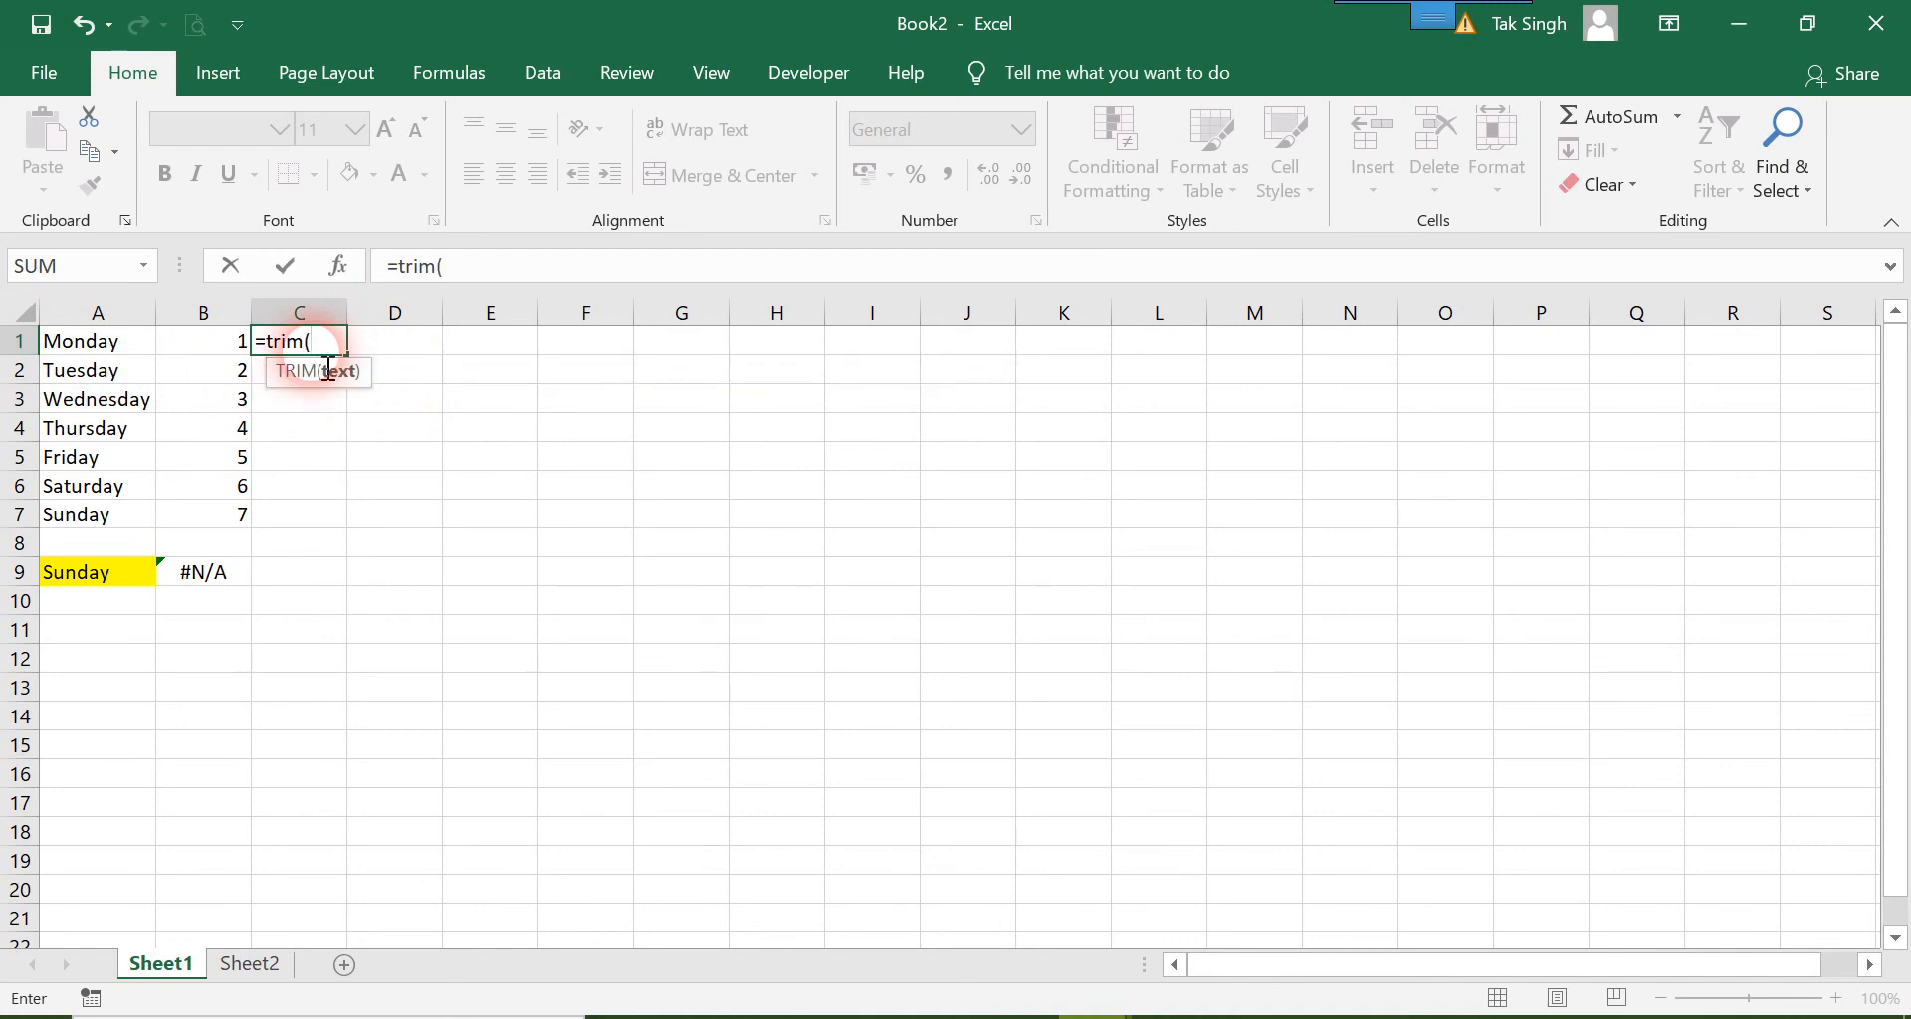
pyautogui.press('Return')
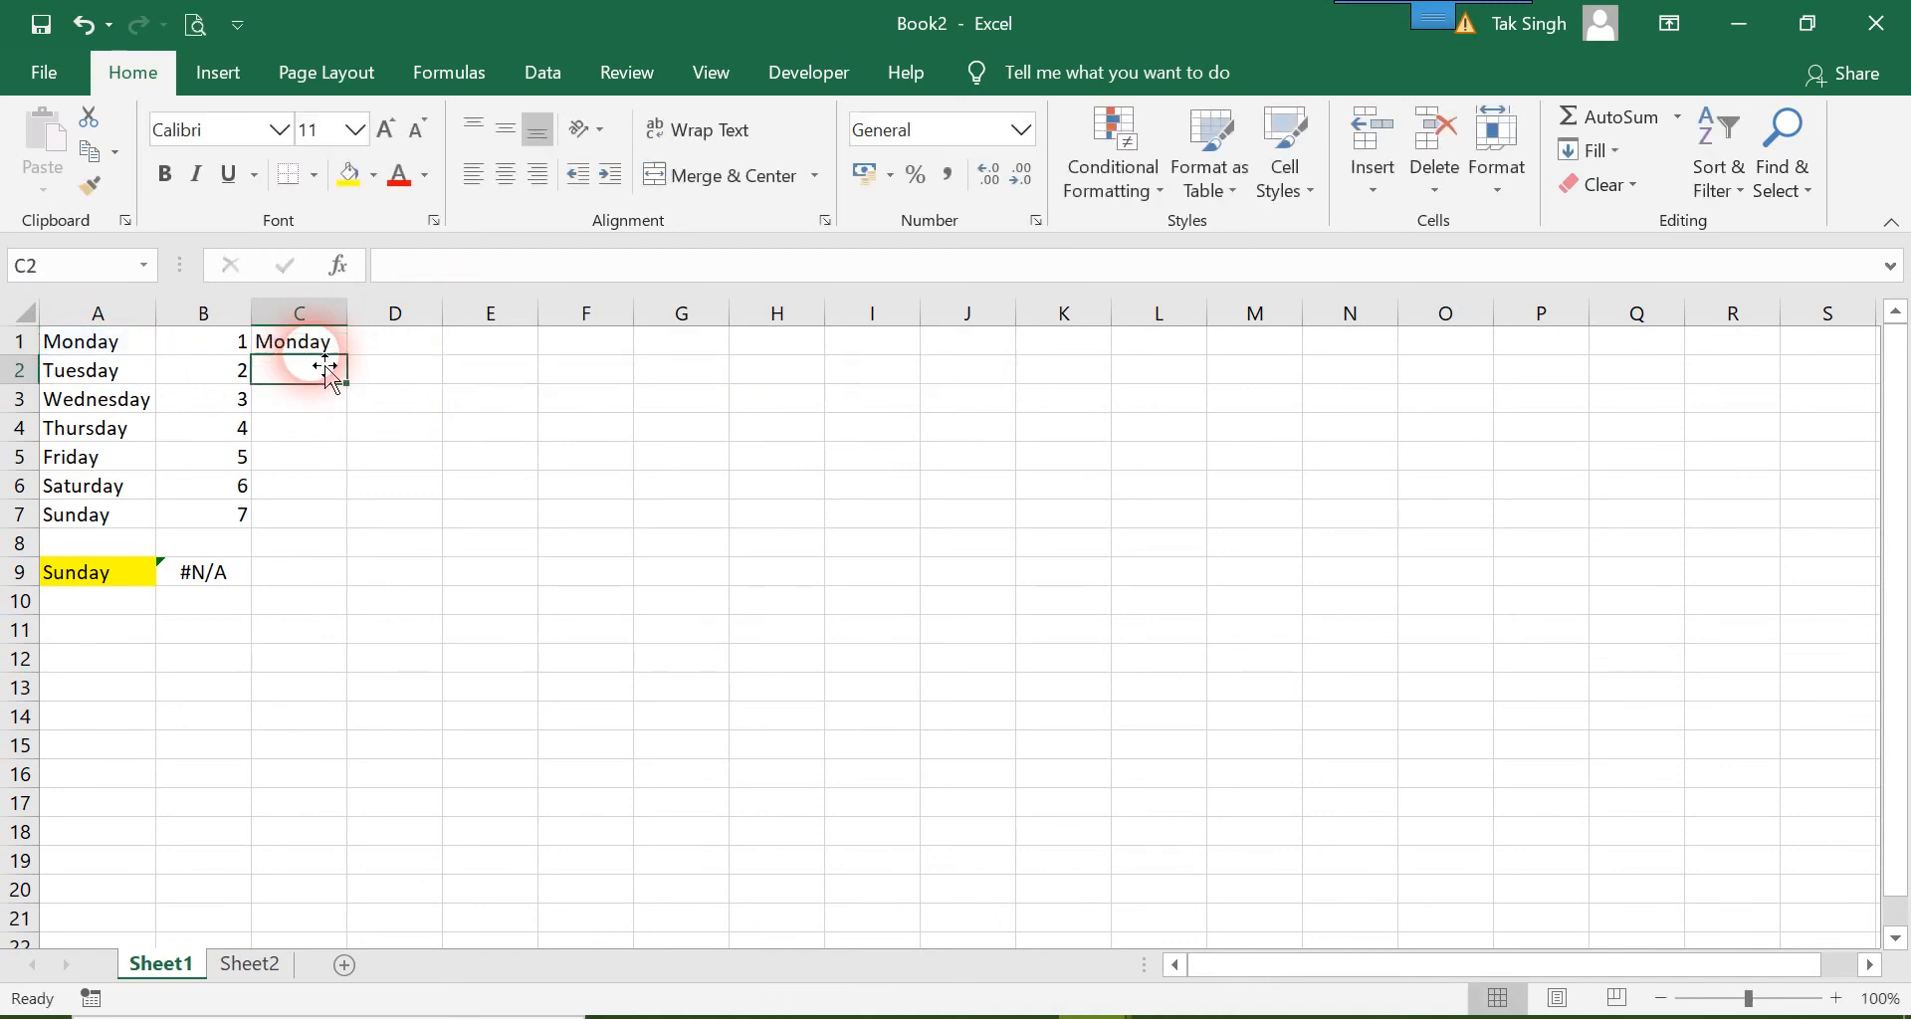
pyautogui.click(323, 345)
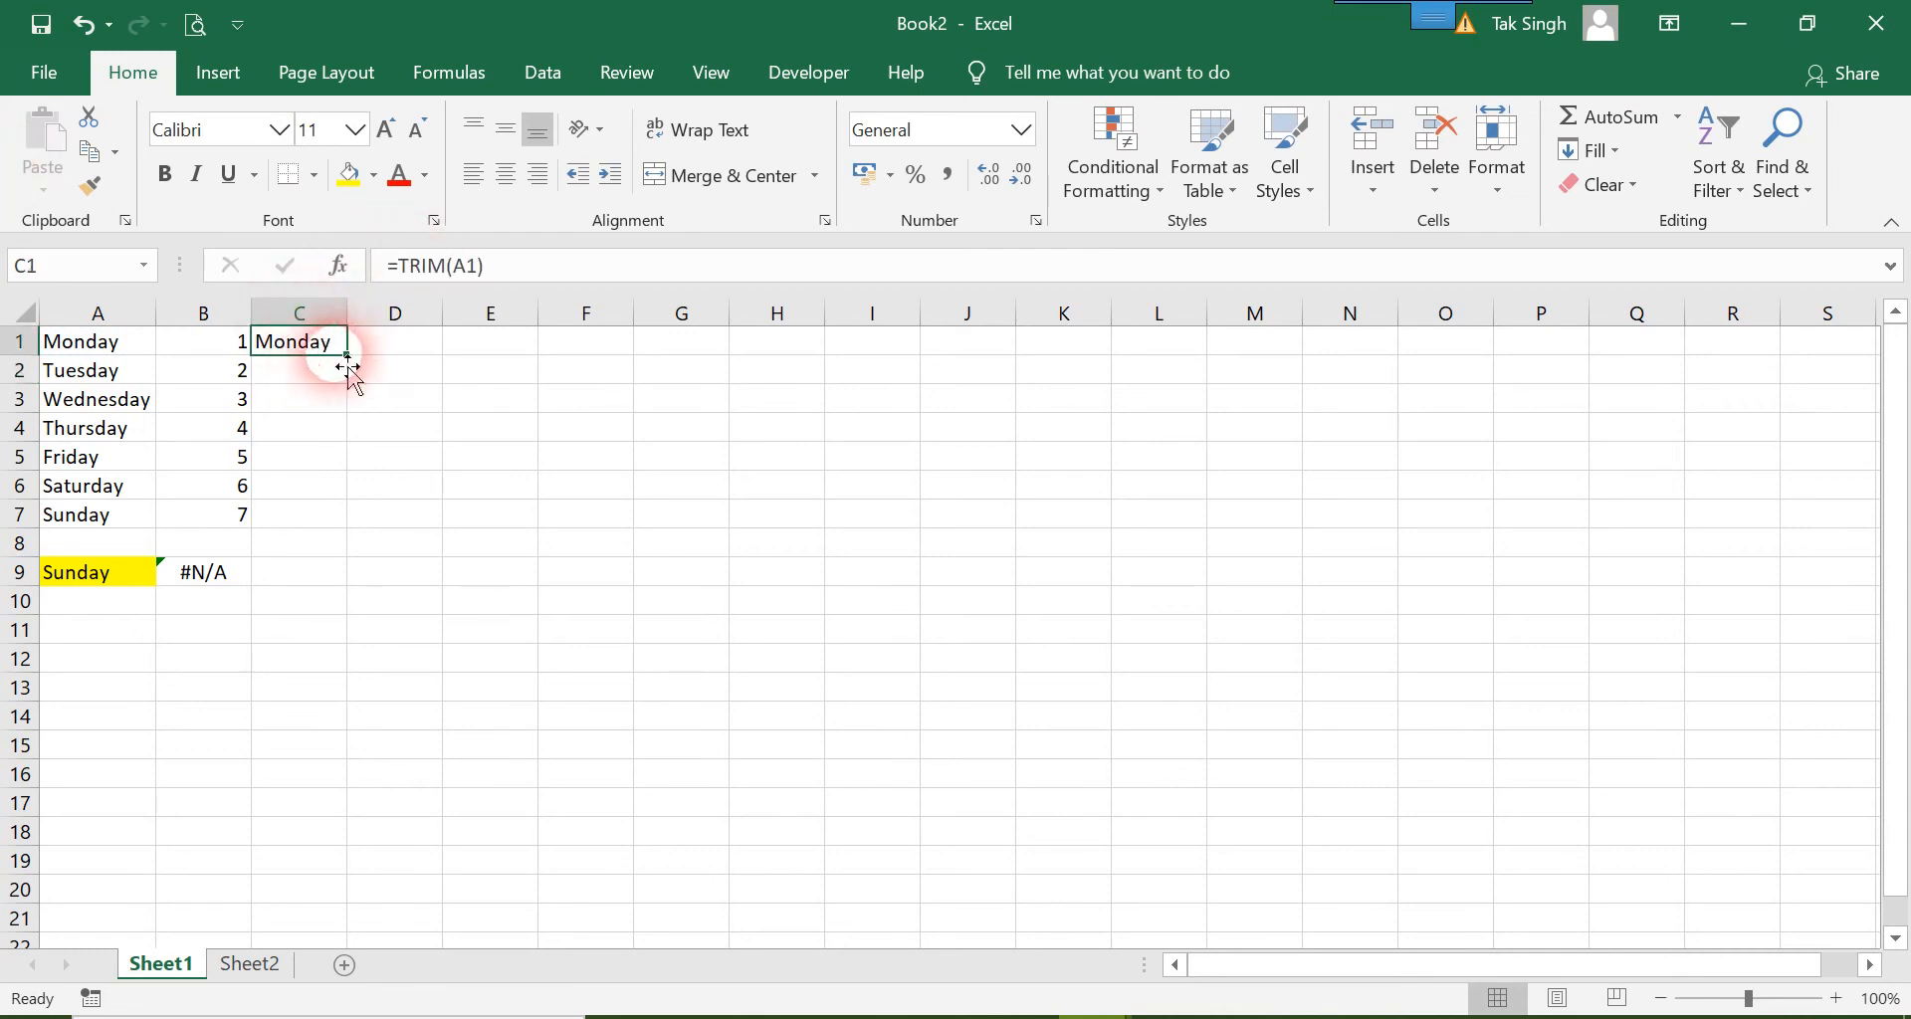
pyautogui.doubleClick(358, 365)
# - Copy the day numbers from B1:B7 into D1:D7 beside the trimmed weekdays
pyautogui.moveTo(246, 356); pyautogui.dragTo(250, 512)
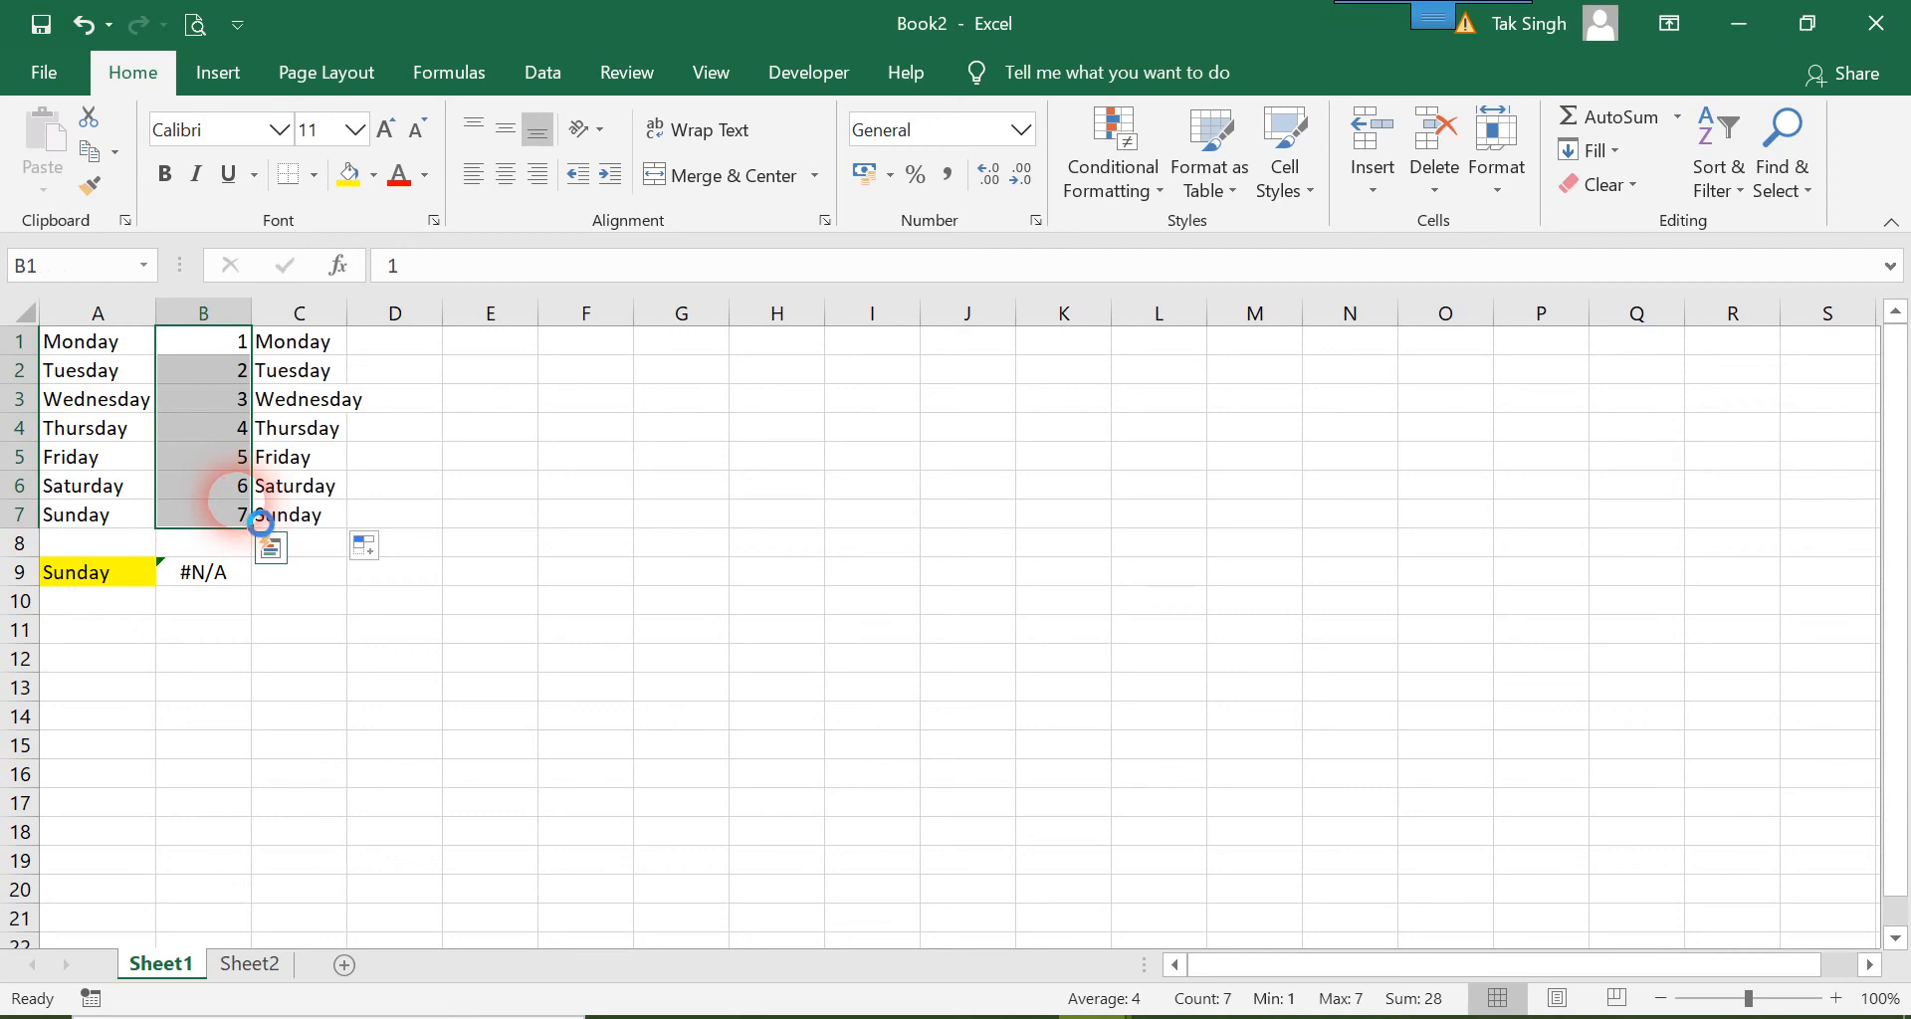
pyautogui.hotkey('ctrl', 'c')
pyautogui.click(387, 348)
pyautogui.hotkey('ctrl', 'v')
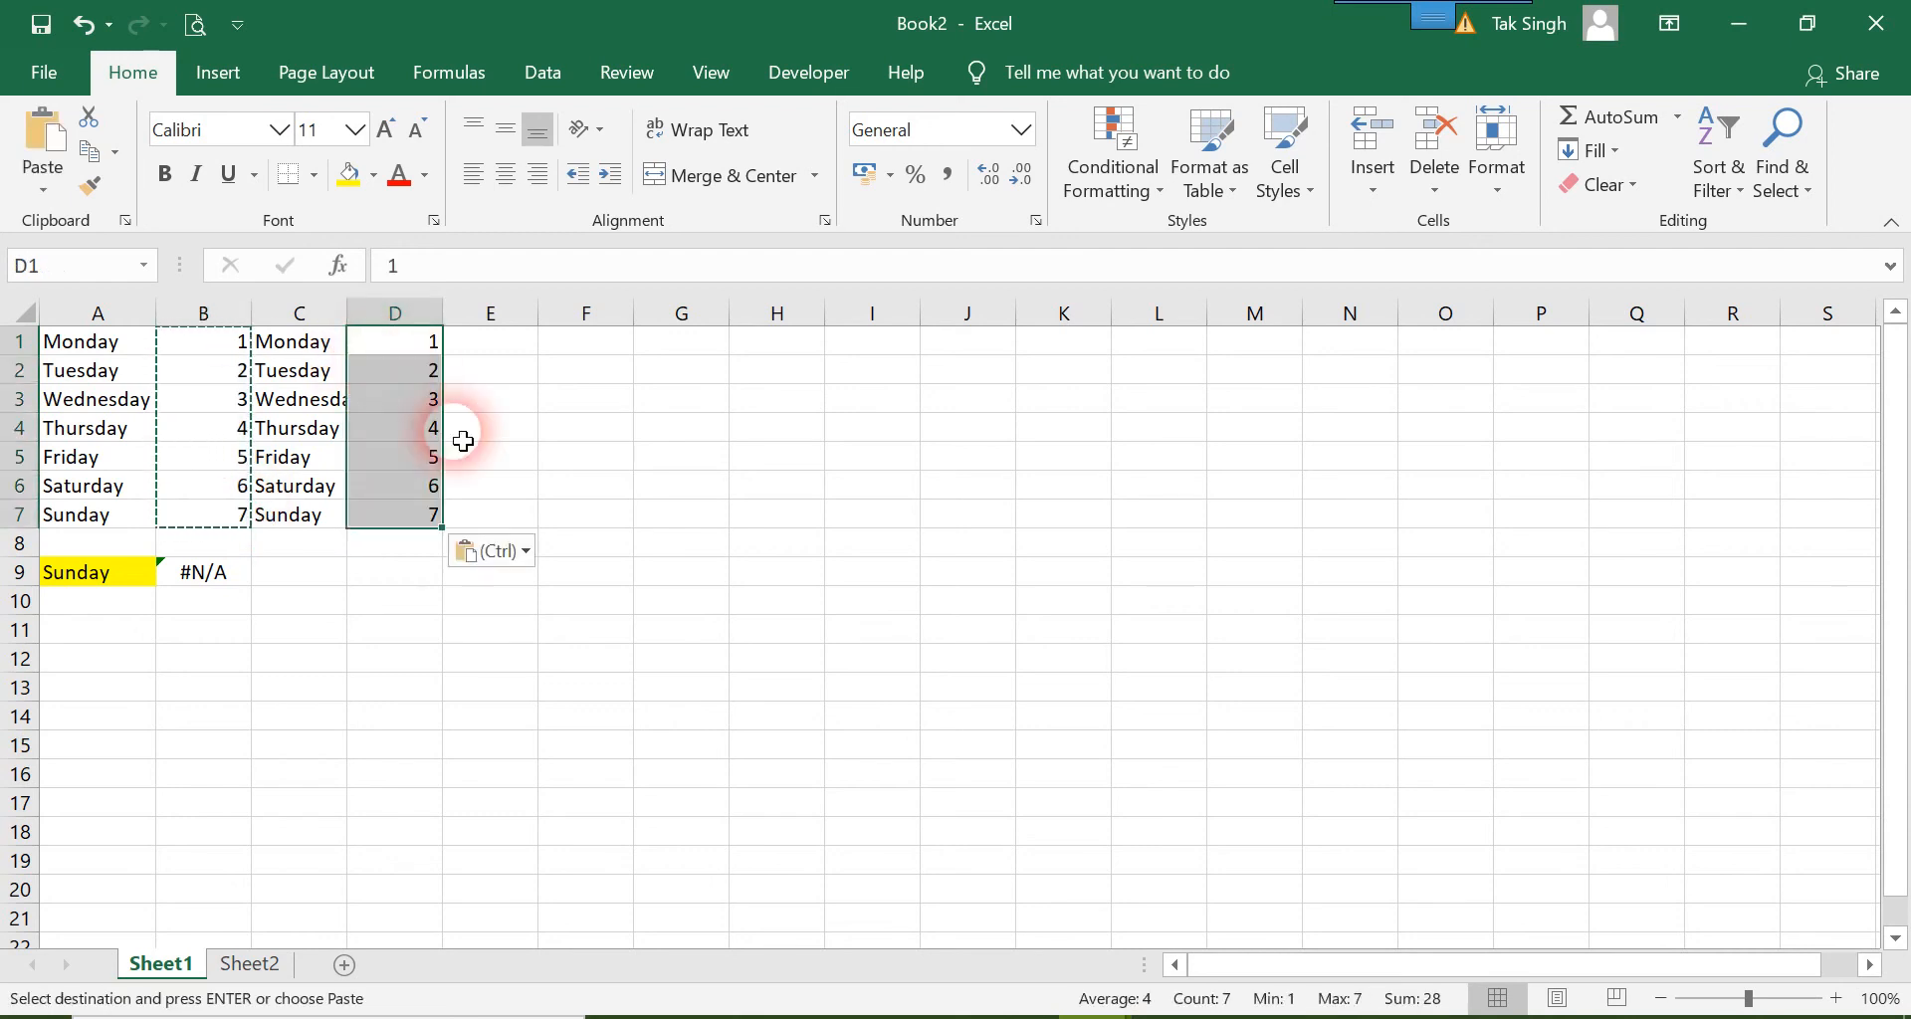
pyautogui.press('Escape')
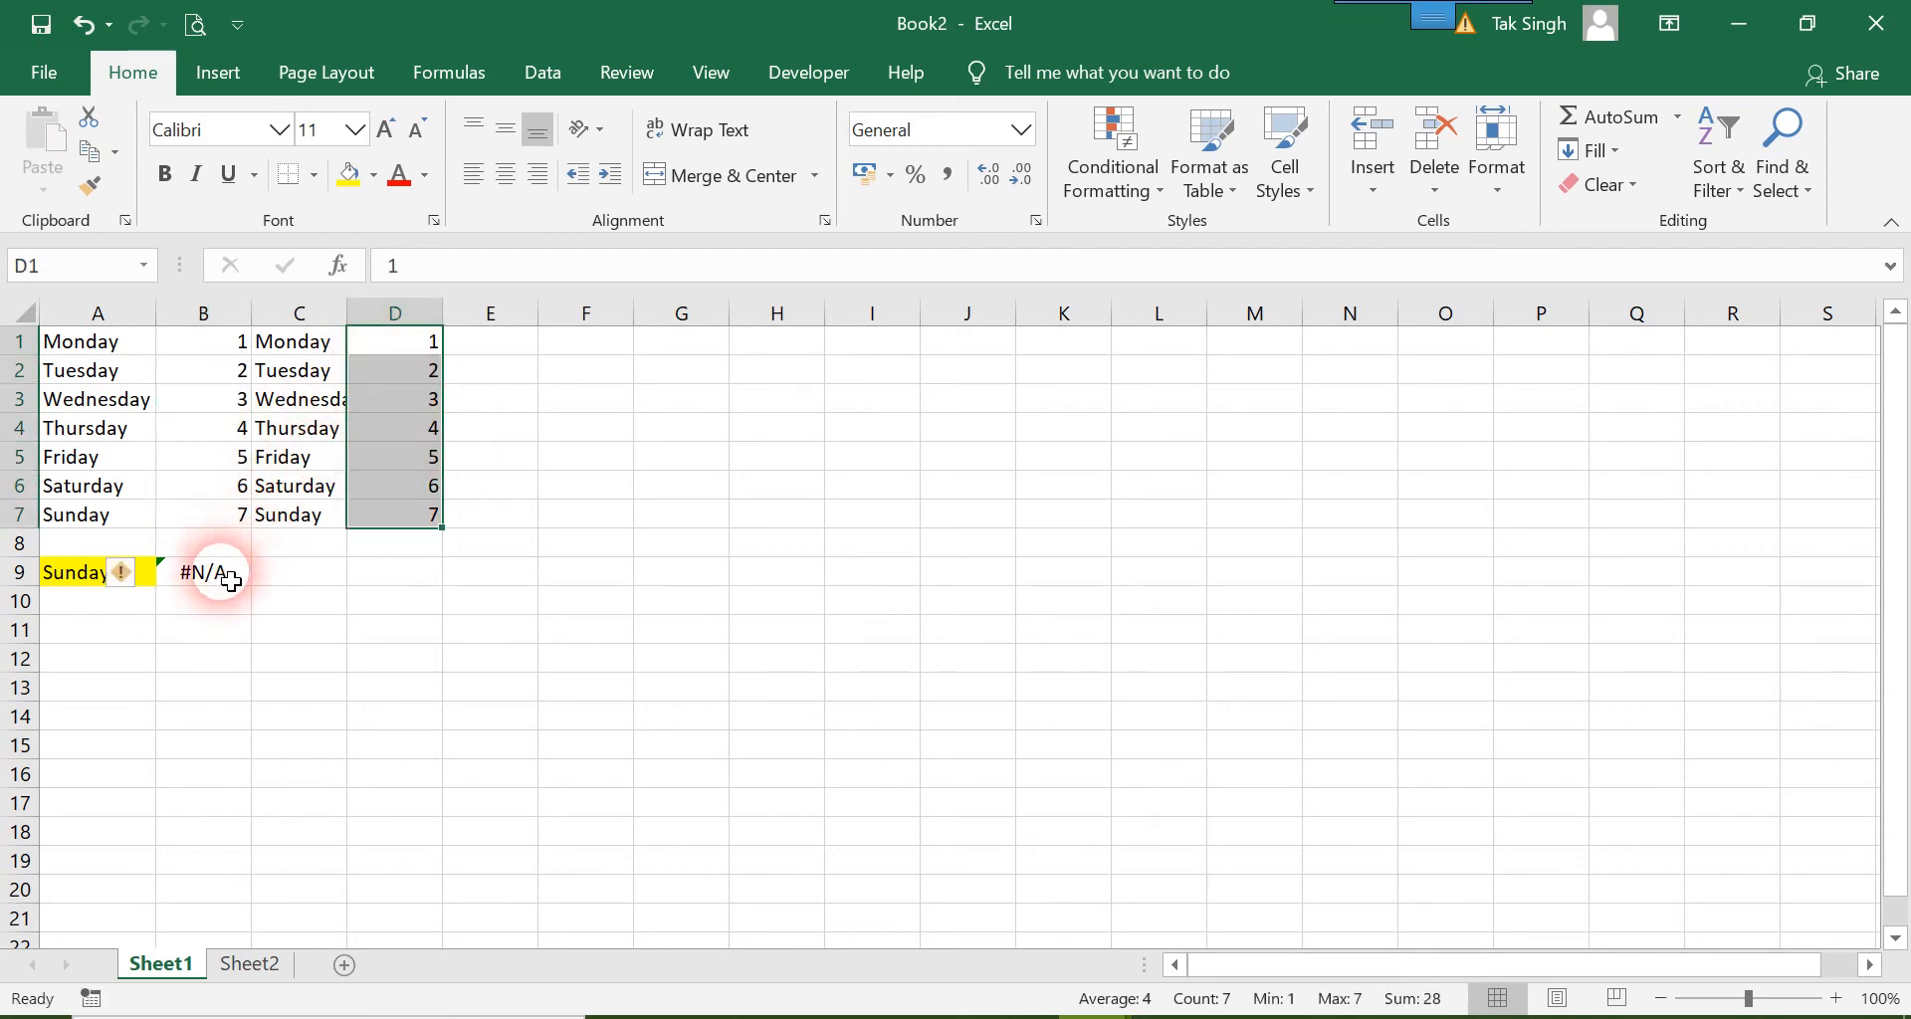
# - Change the VLOOKUP table range in B9 to C1:D7
pyautogui.doubleClick(229, 581)
pyautogui.moveTo(312, 582); pyautogui.dragTo(354, 589)
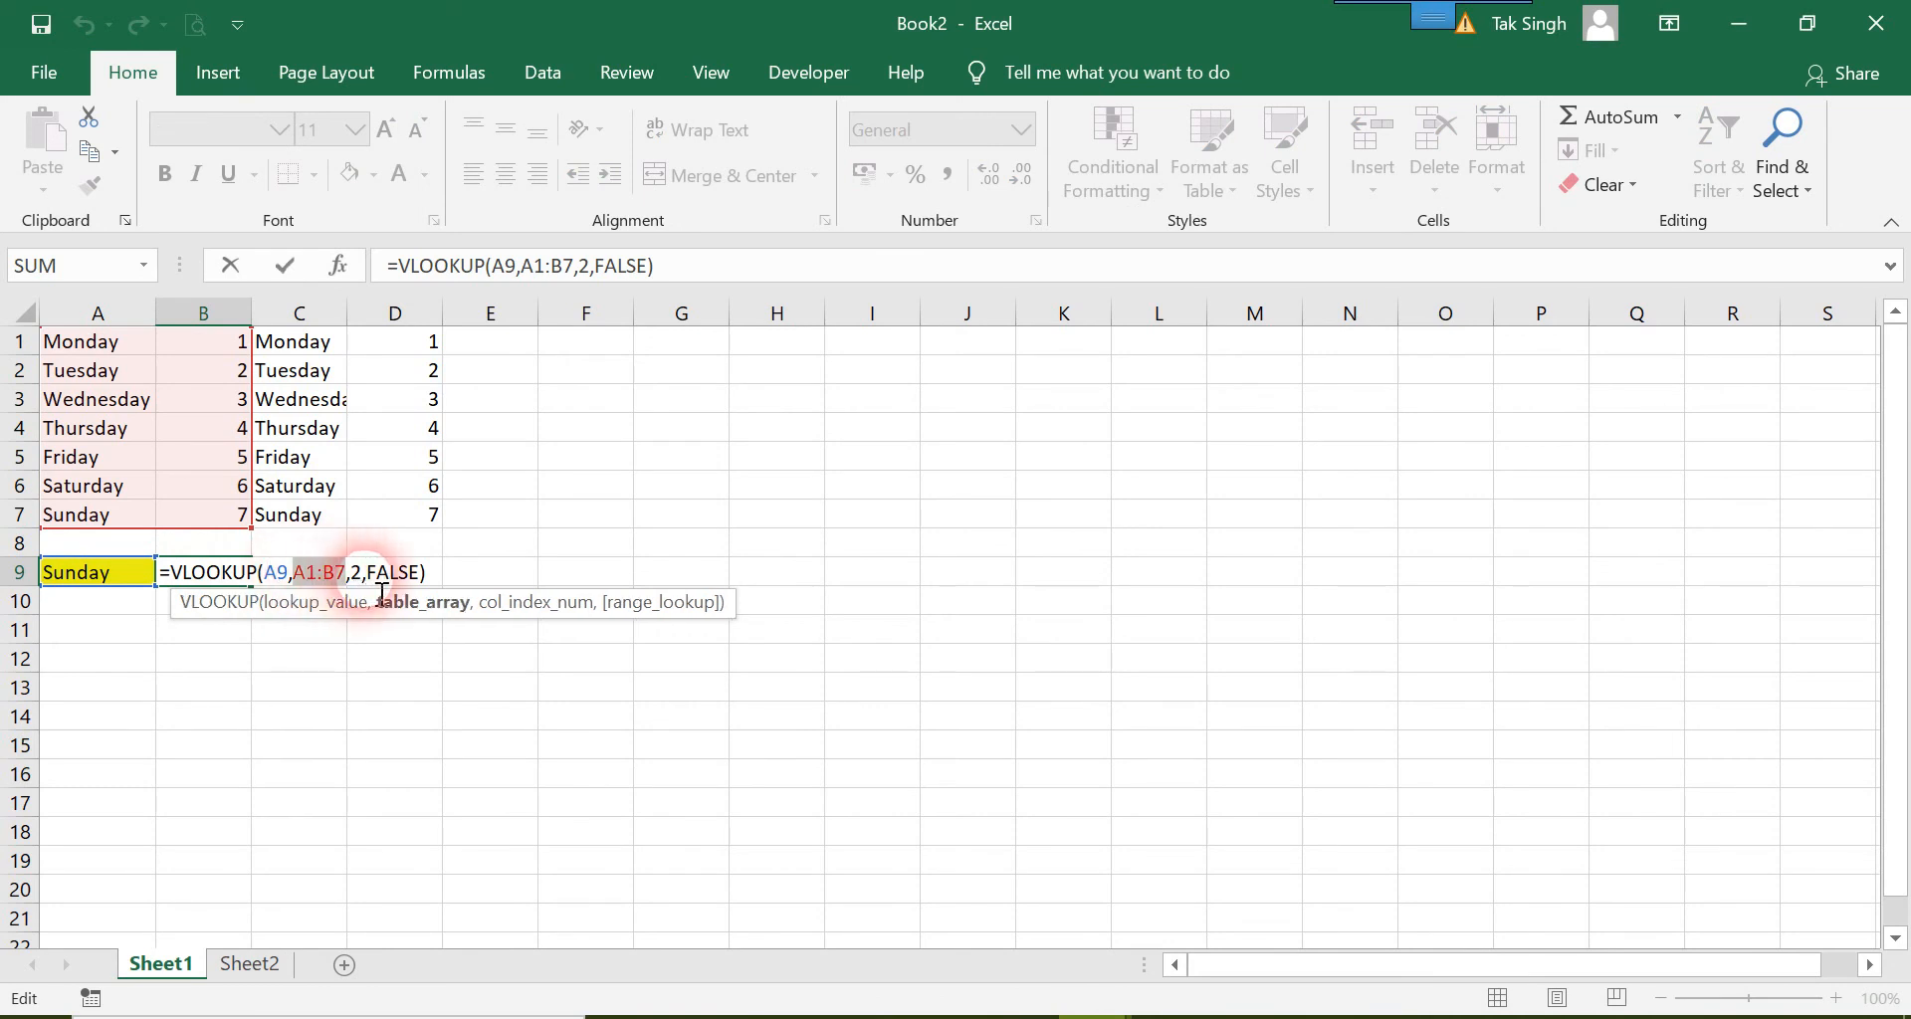
pyautogui.moveTo(279, 342); pyautogui.dragTo(443, 521)
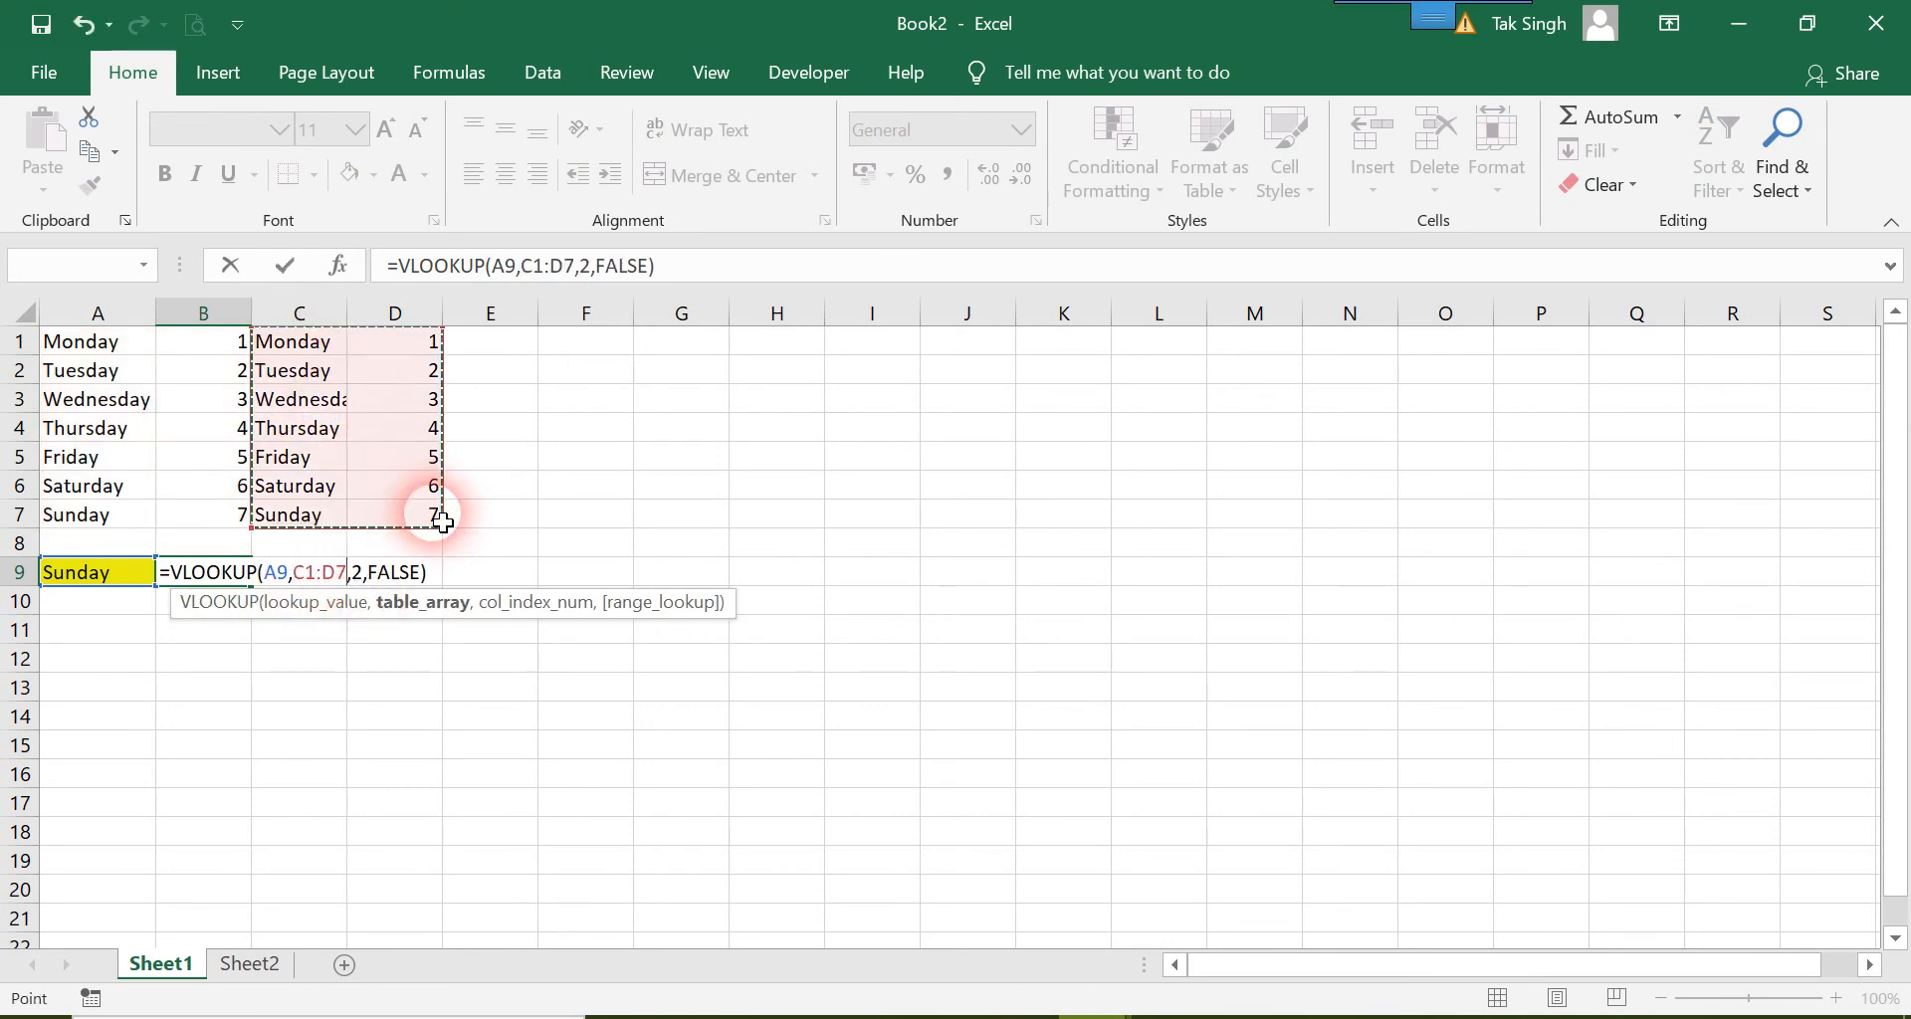
pyautogui.press('Return')
pyautogui.click(383, 624)
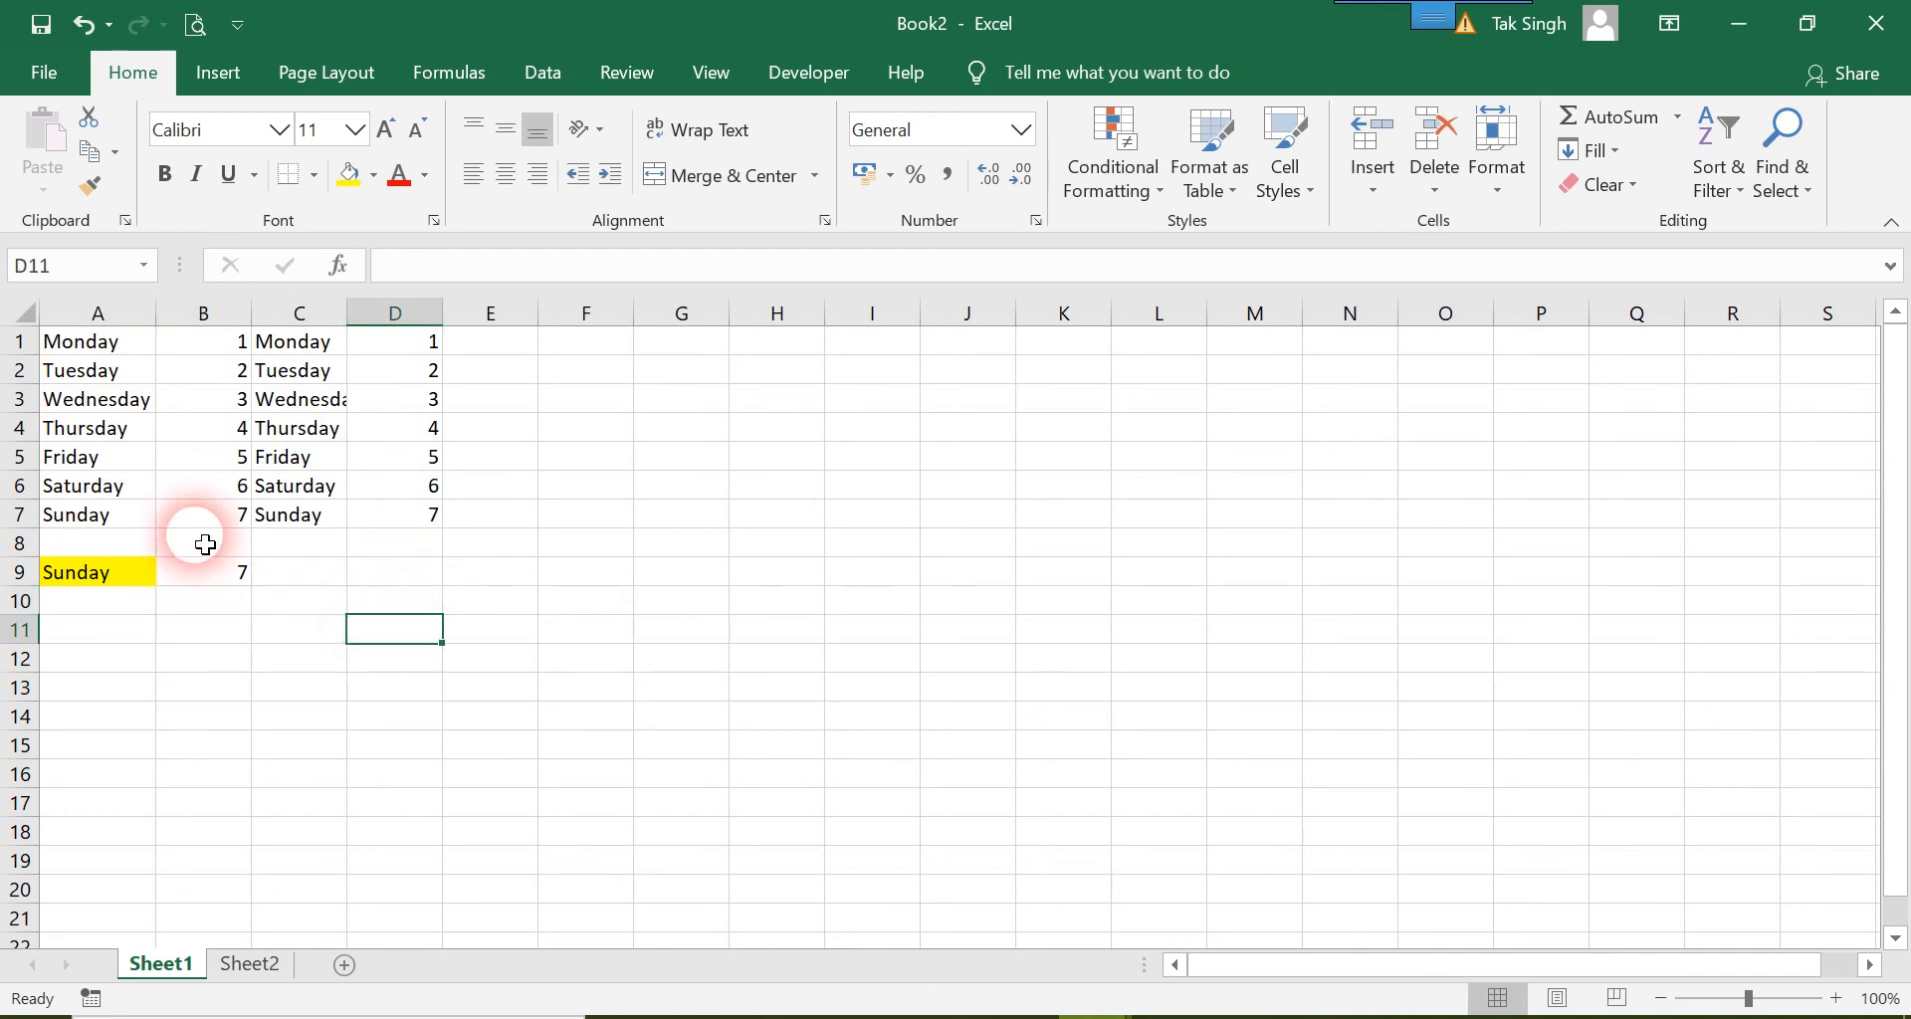
# - Compare the original text in A6 with its TRIM formula in C6, and check the lookup value in A9
pyautogui.click(119, 572)
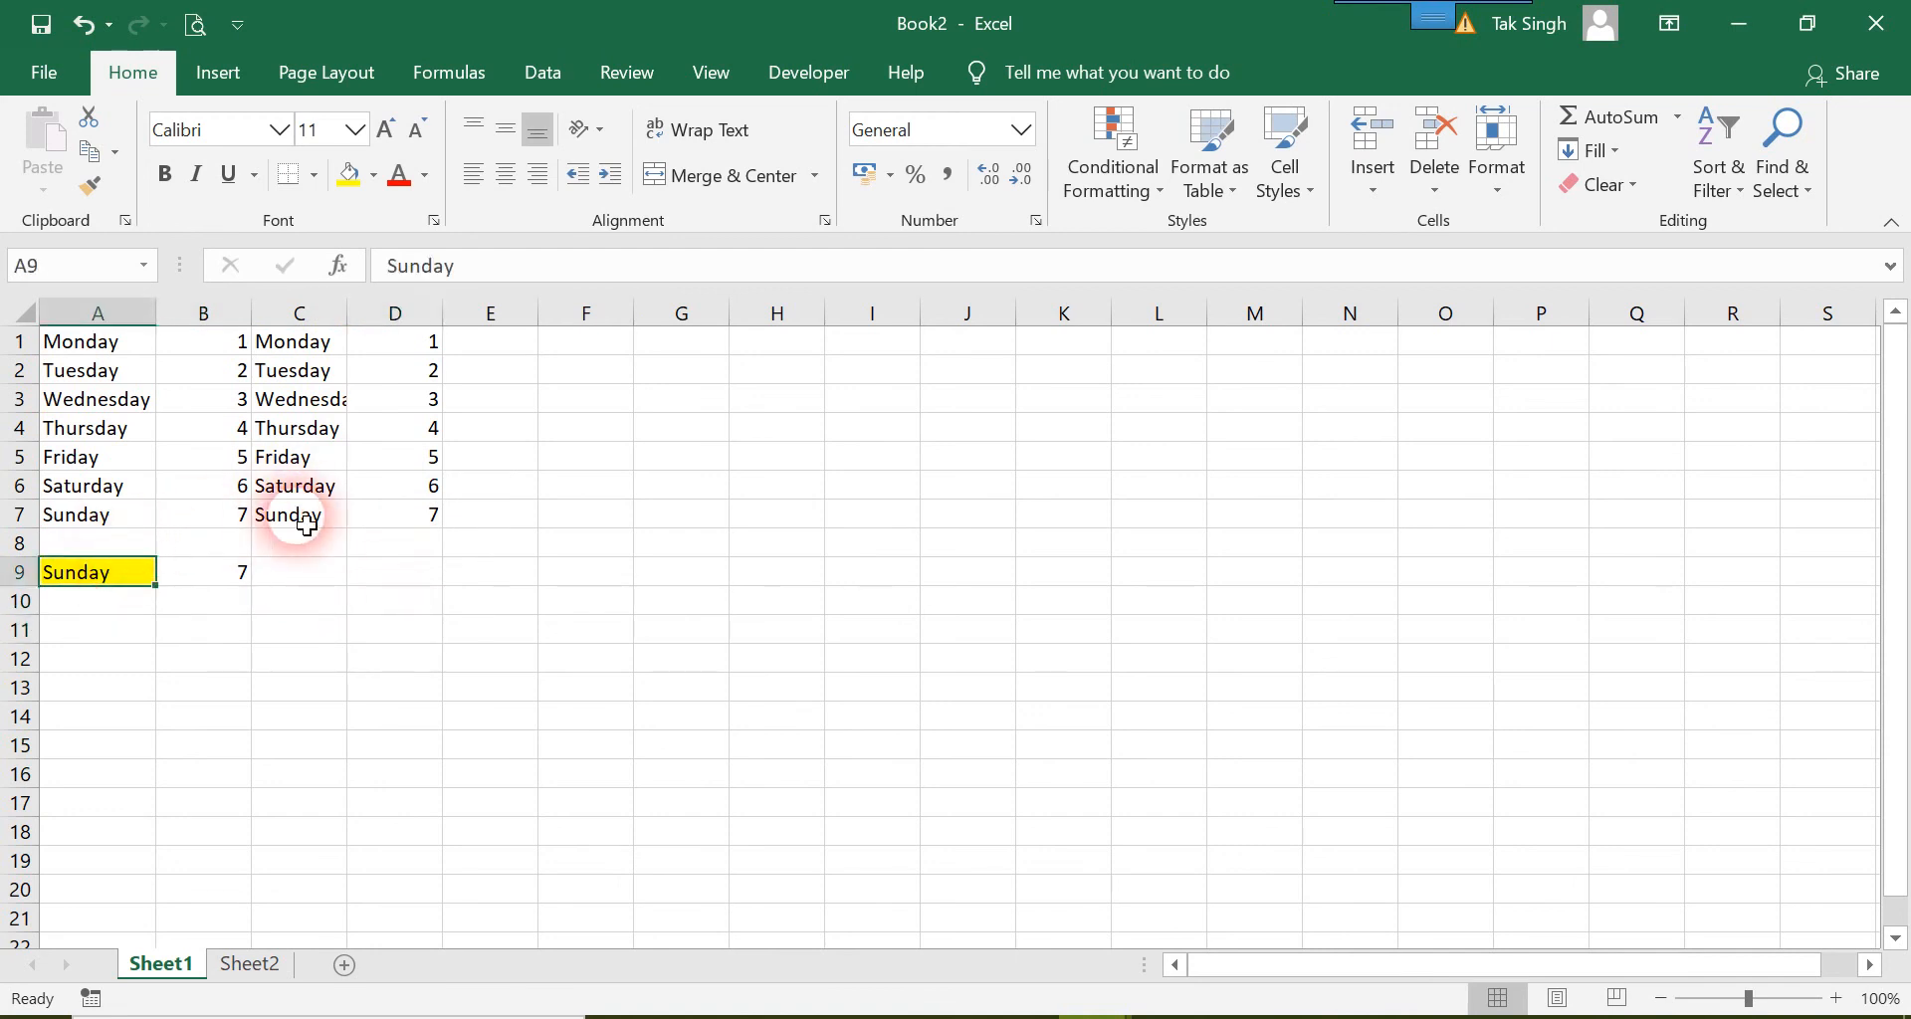
pyautogui.click(316, 486)
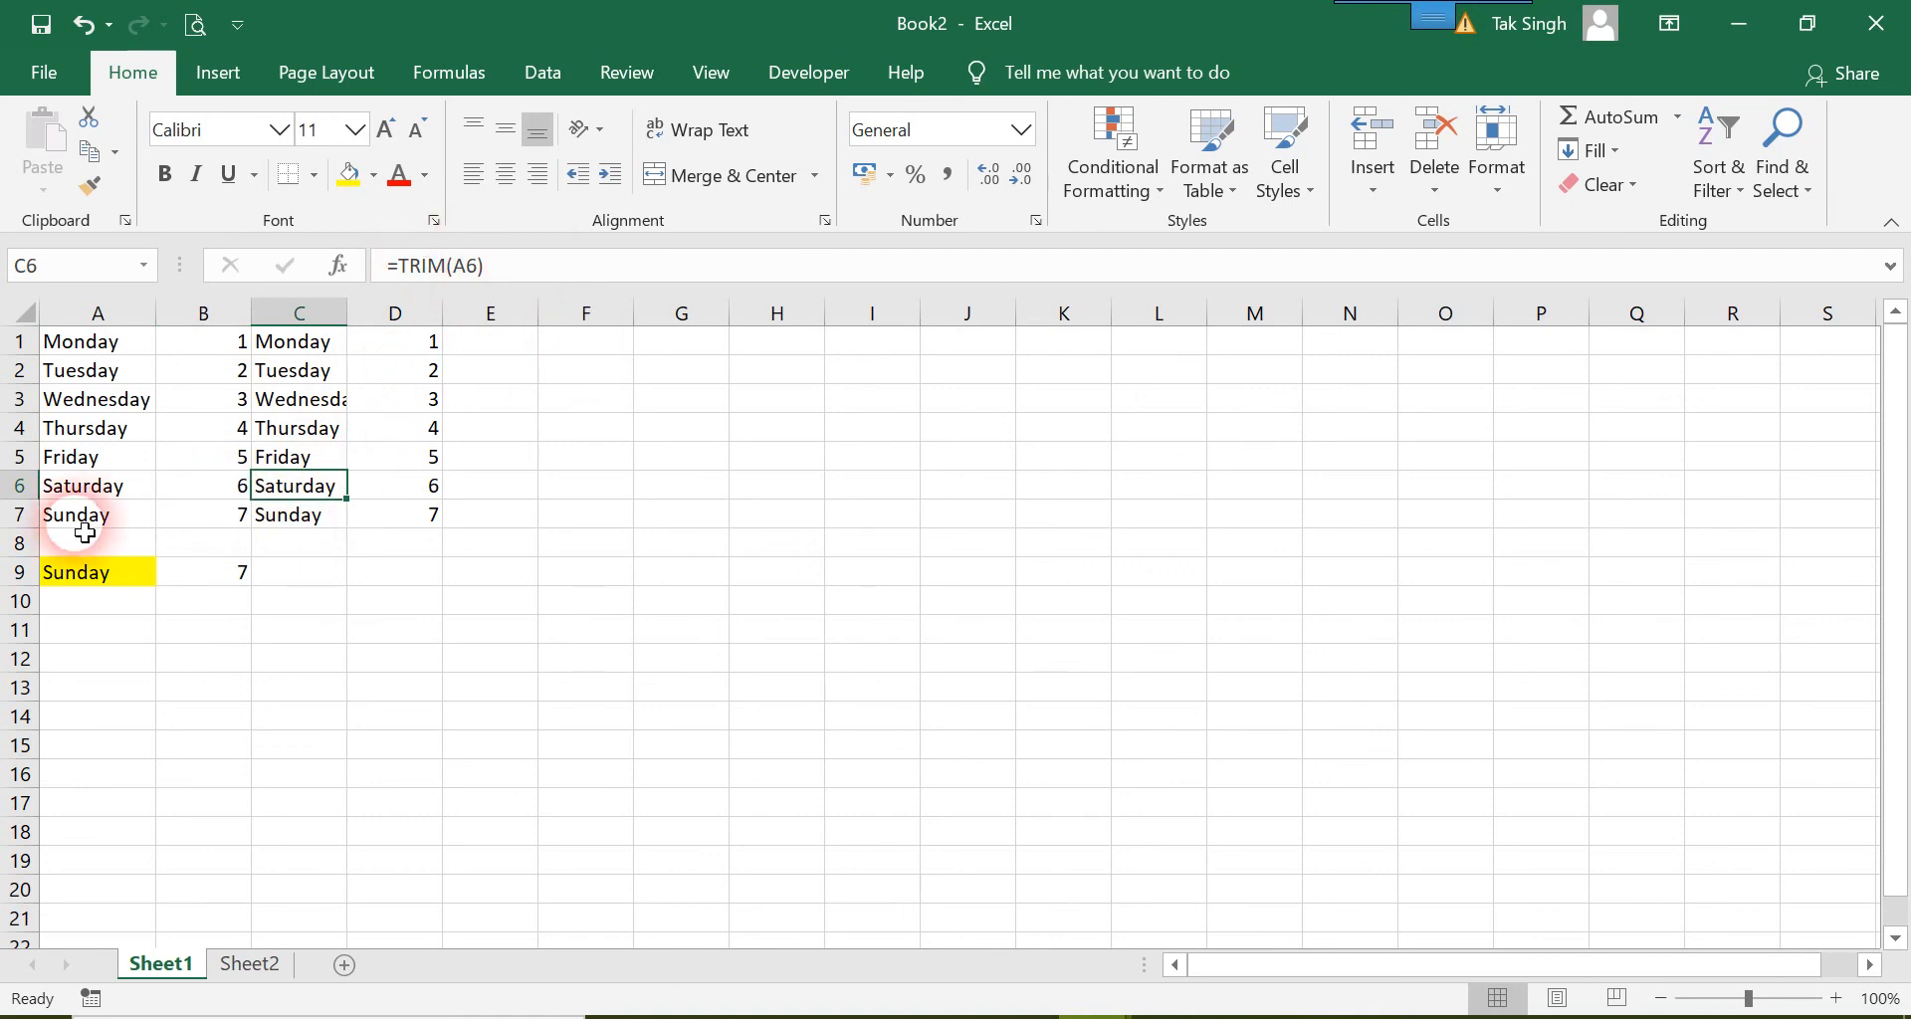
pyautogui.click(77, 488)
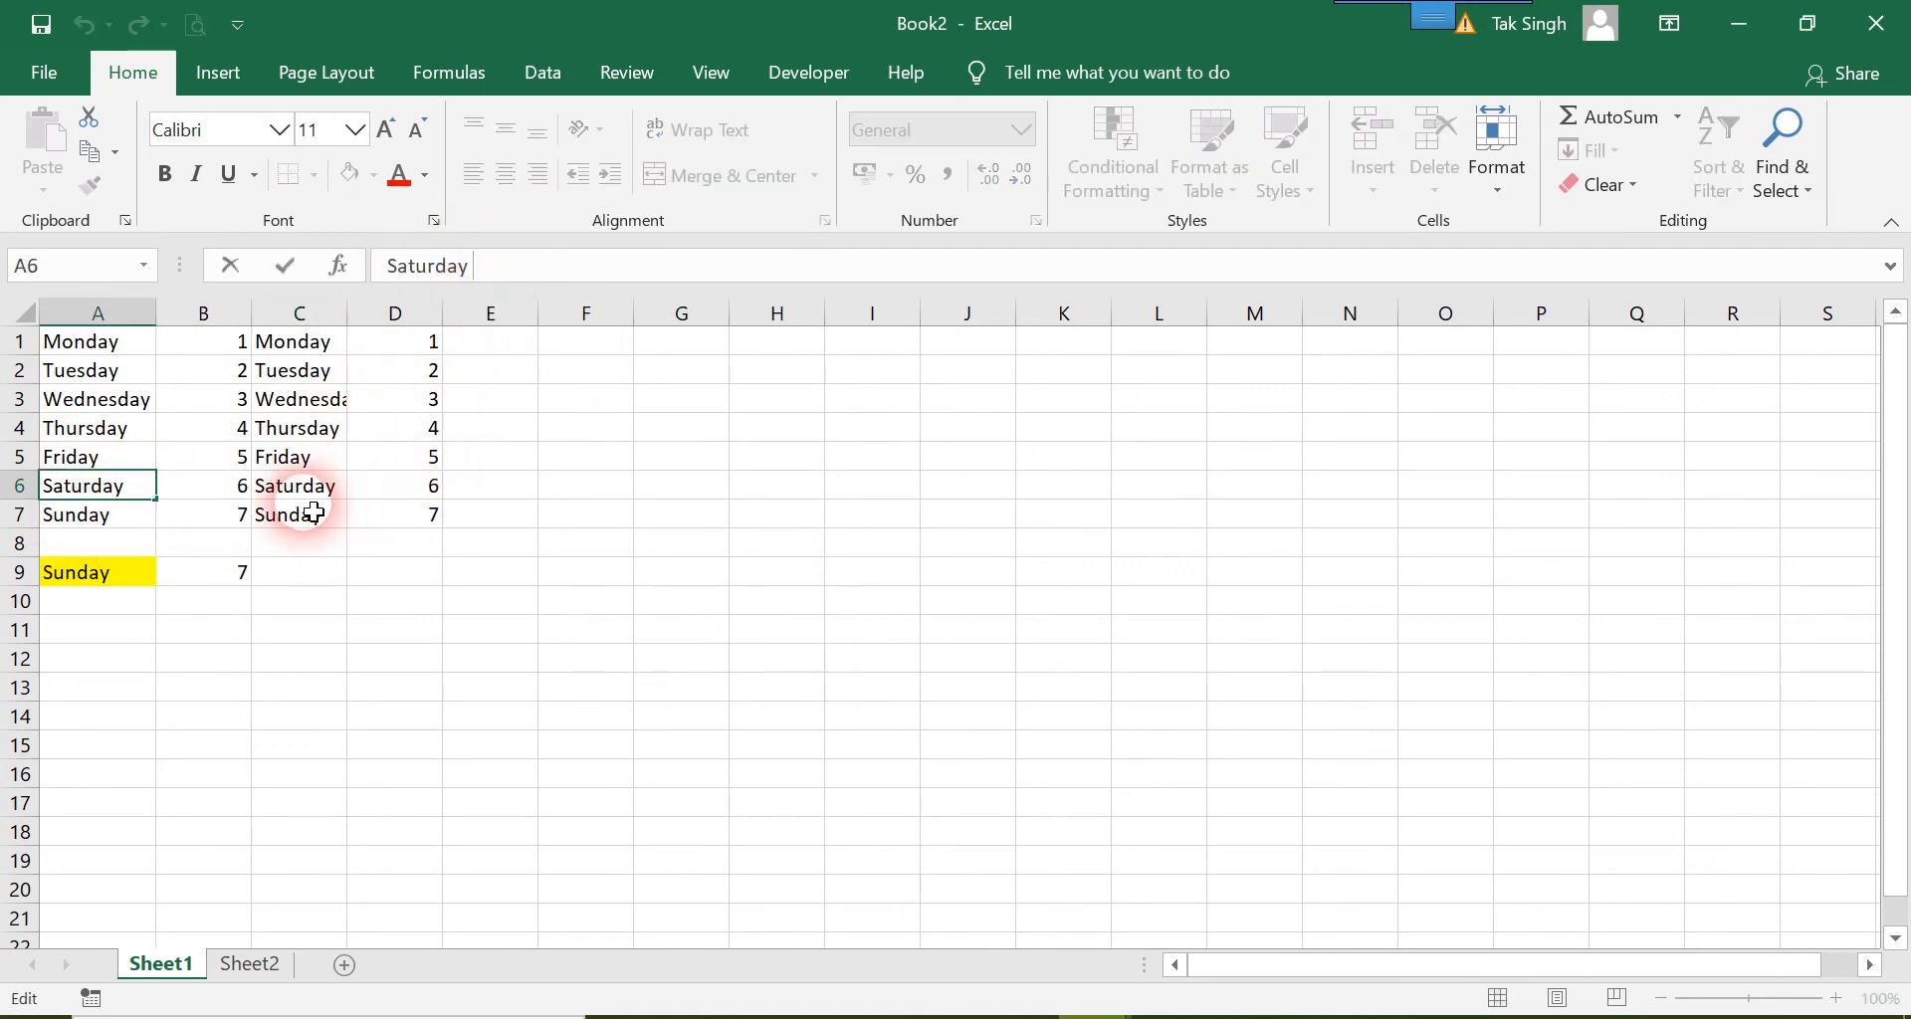
pyautogui.click(298, 487)
pyautogui.doubleClick(151, 577)
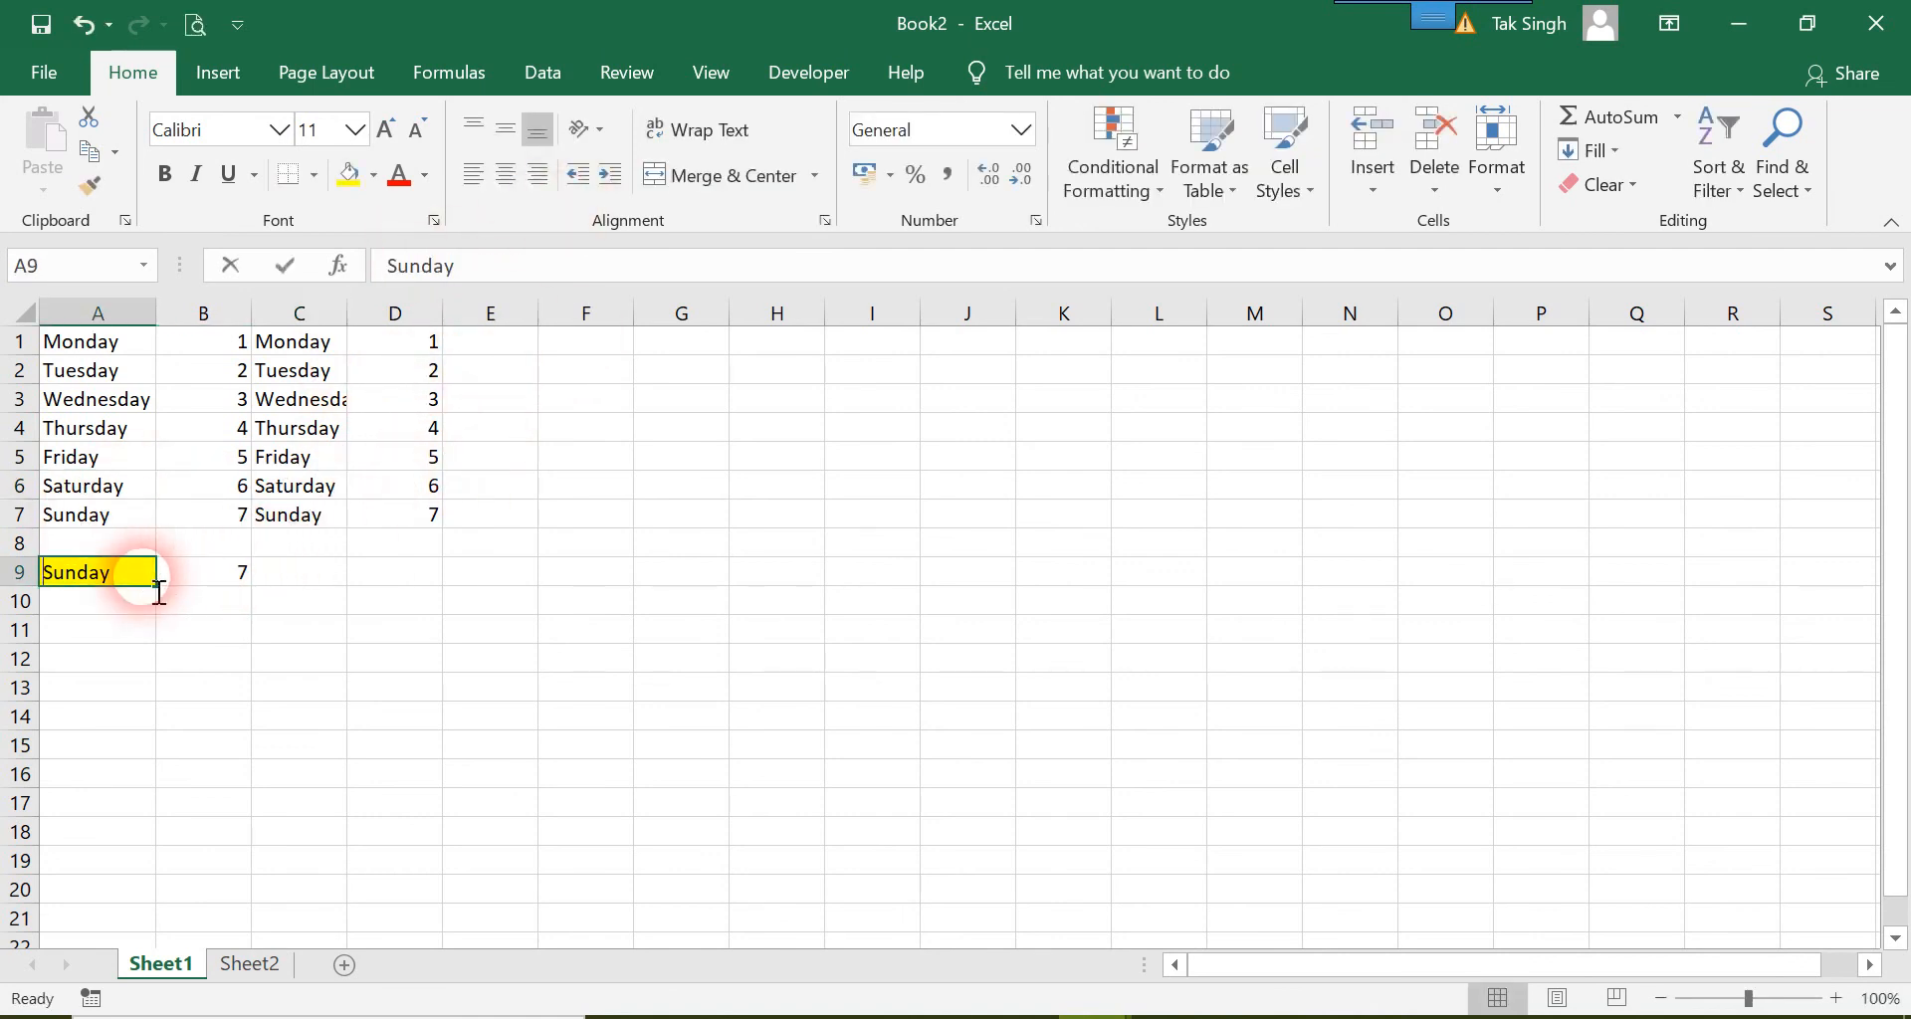
pyautogui.moveTo(158, 591); pyautogui.dragTo(117, 574)
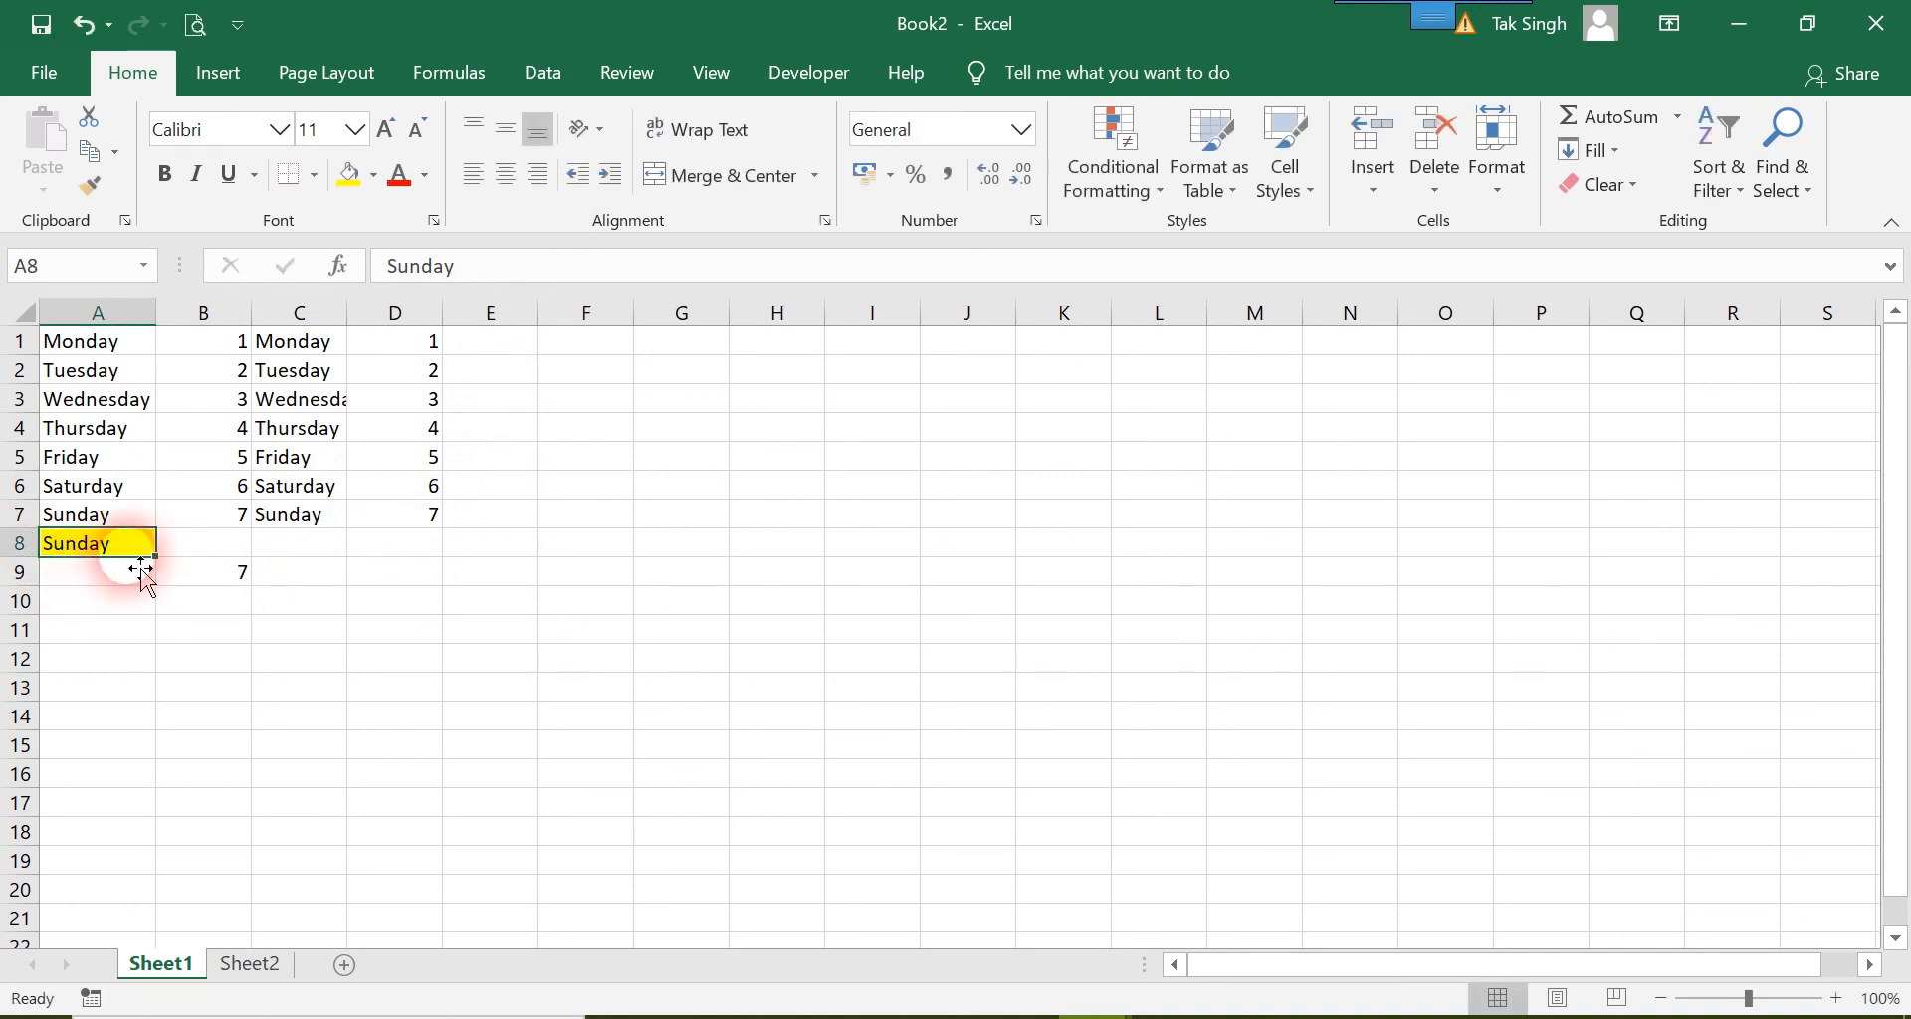
pyautogui.hotkey('ctrl', 'z')
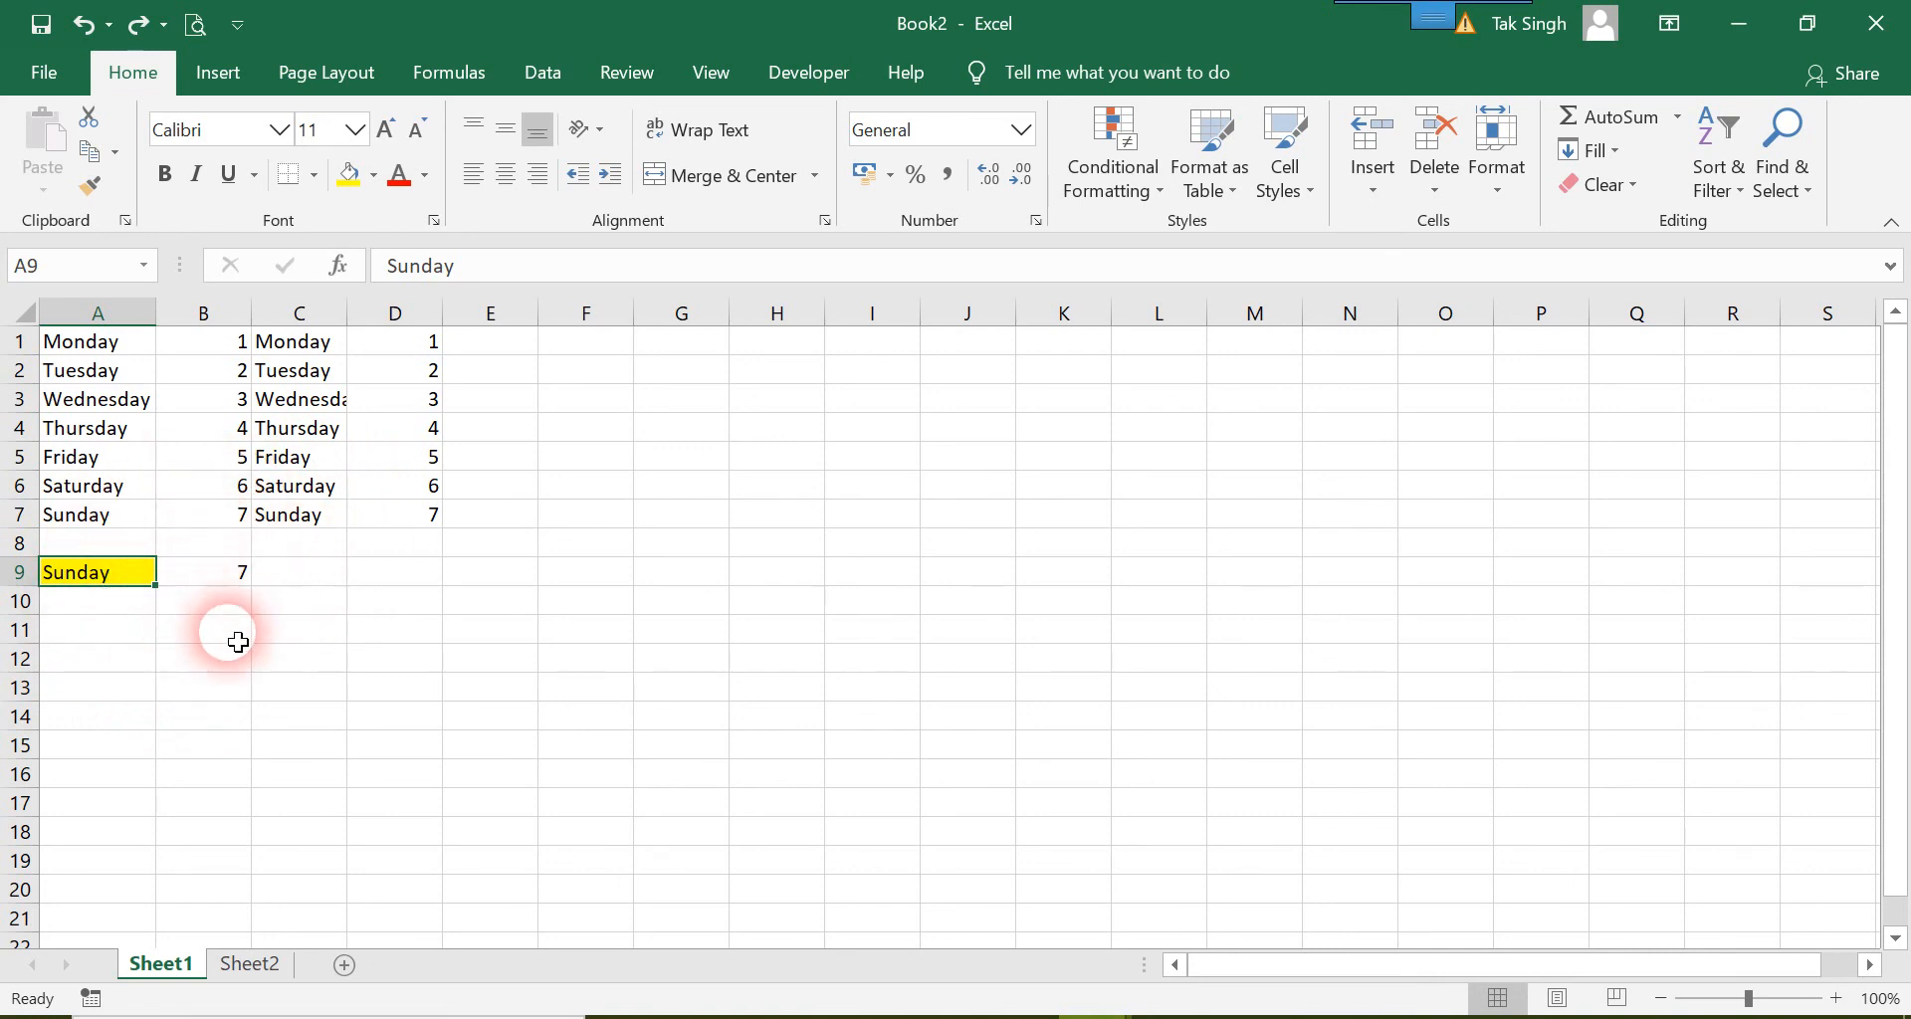
pyautogui.rightClick(197, 729)
pyautogui.press('Escape')
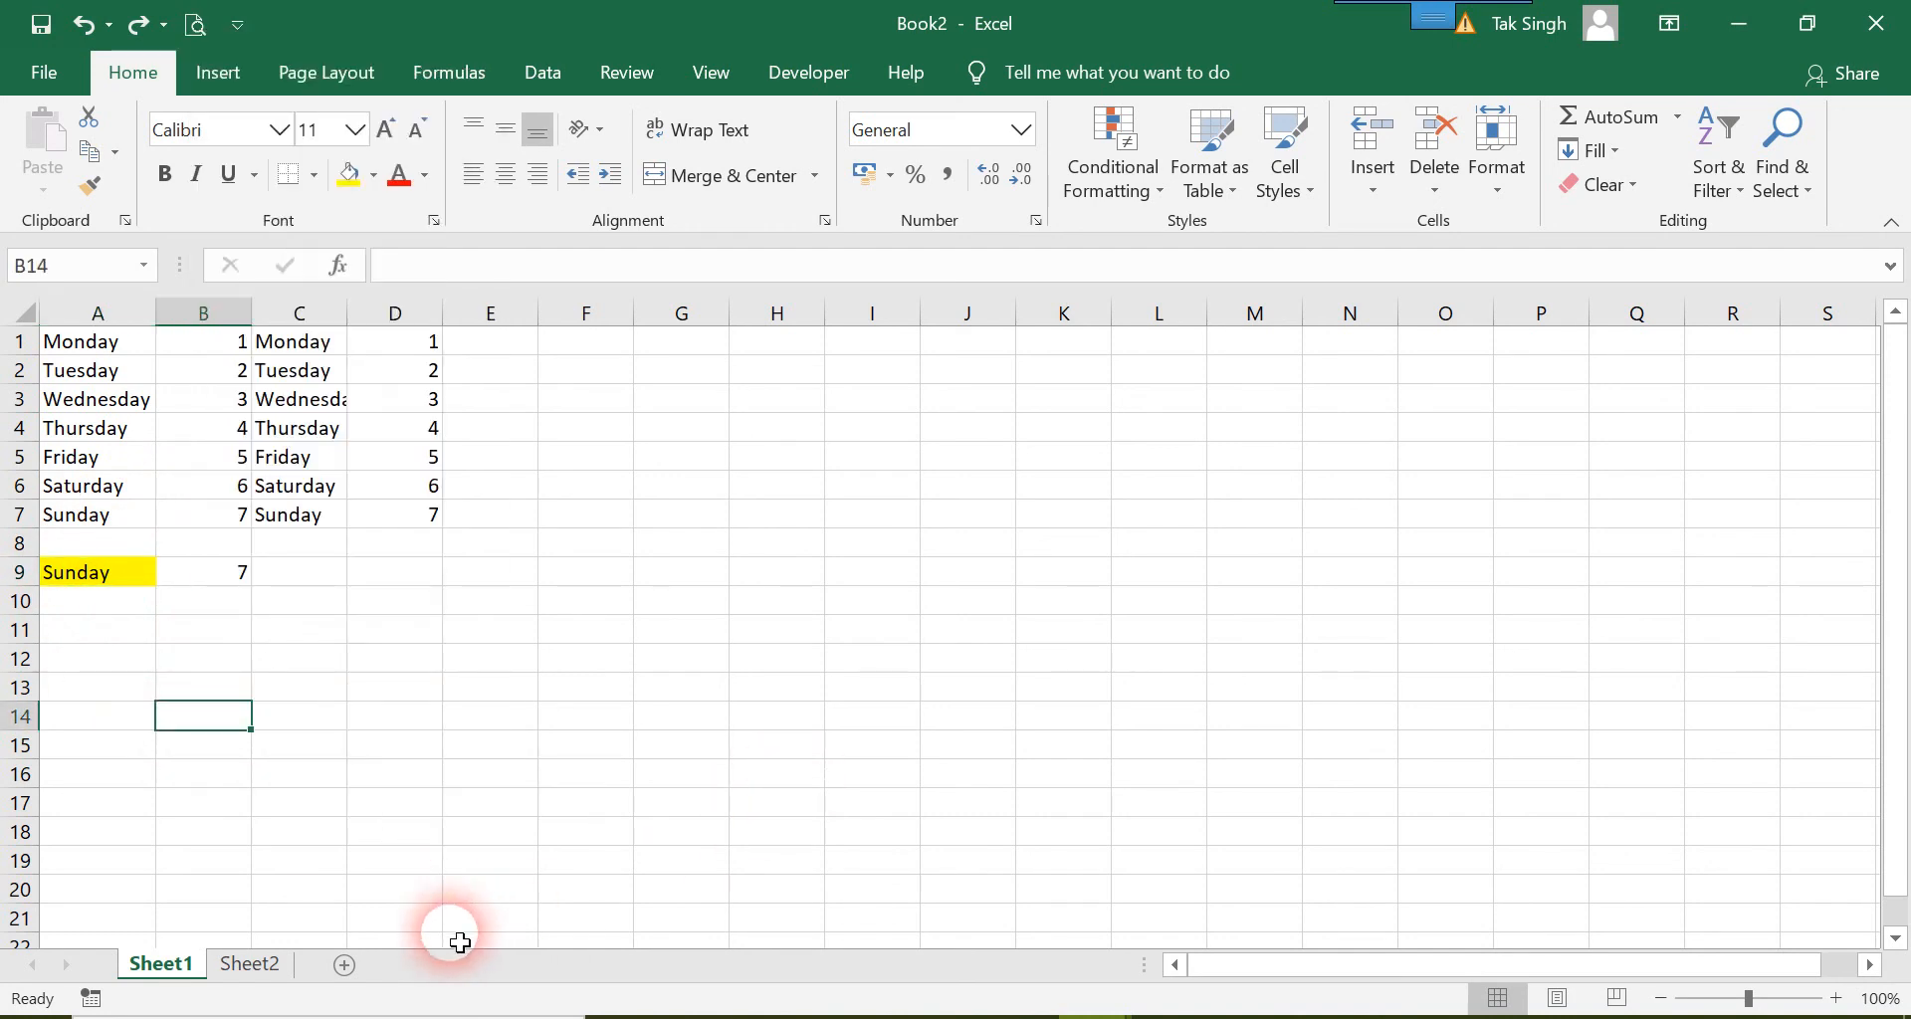
# - Switch to Sheet2 and inspect the VLOOKUP formula in B9 and its lookup cell A9
pyautogui.click(266, 963)
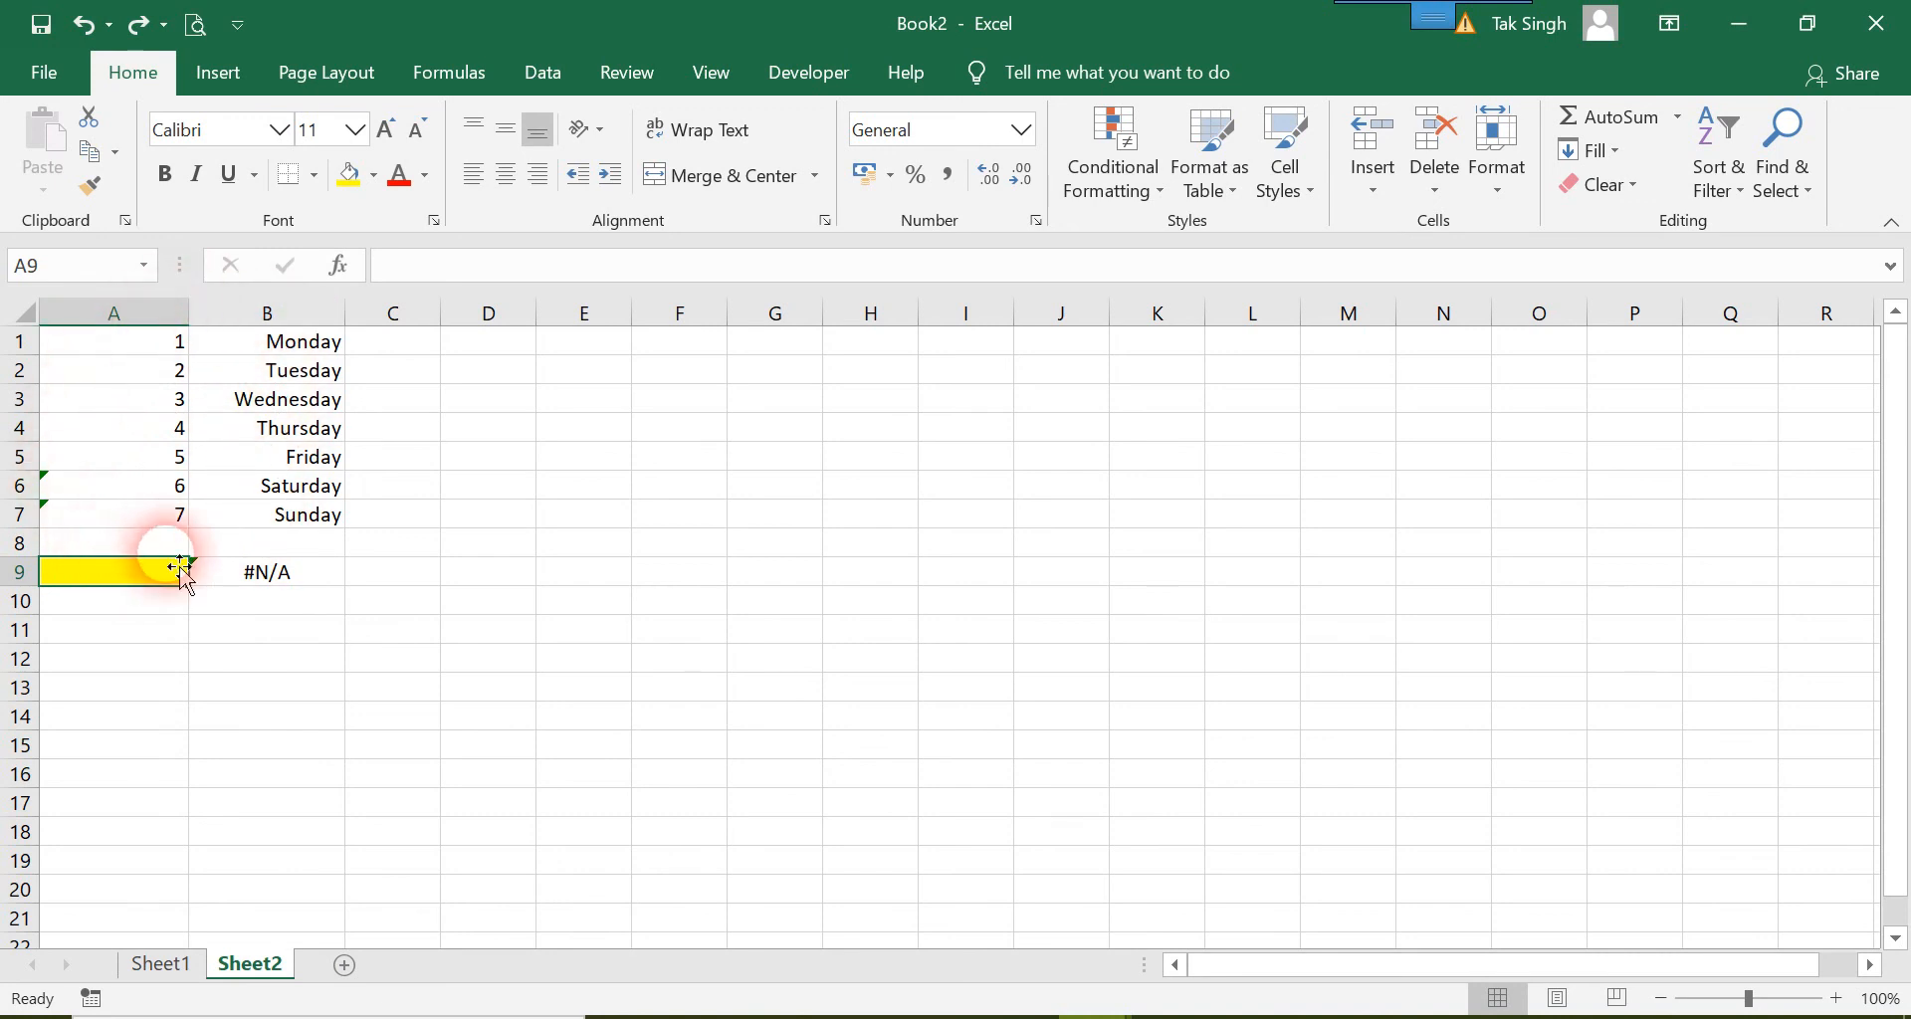
pyautogui.click(288, 597)
pyautogui.click(283, 577)
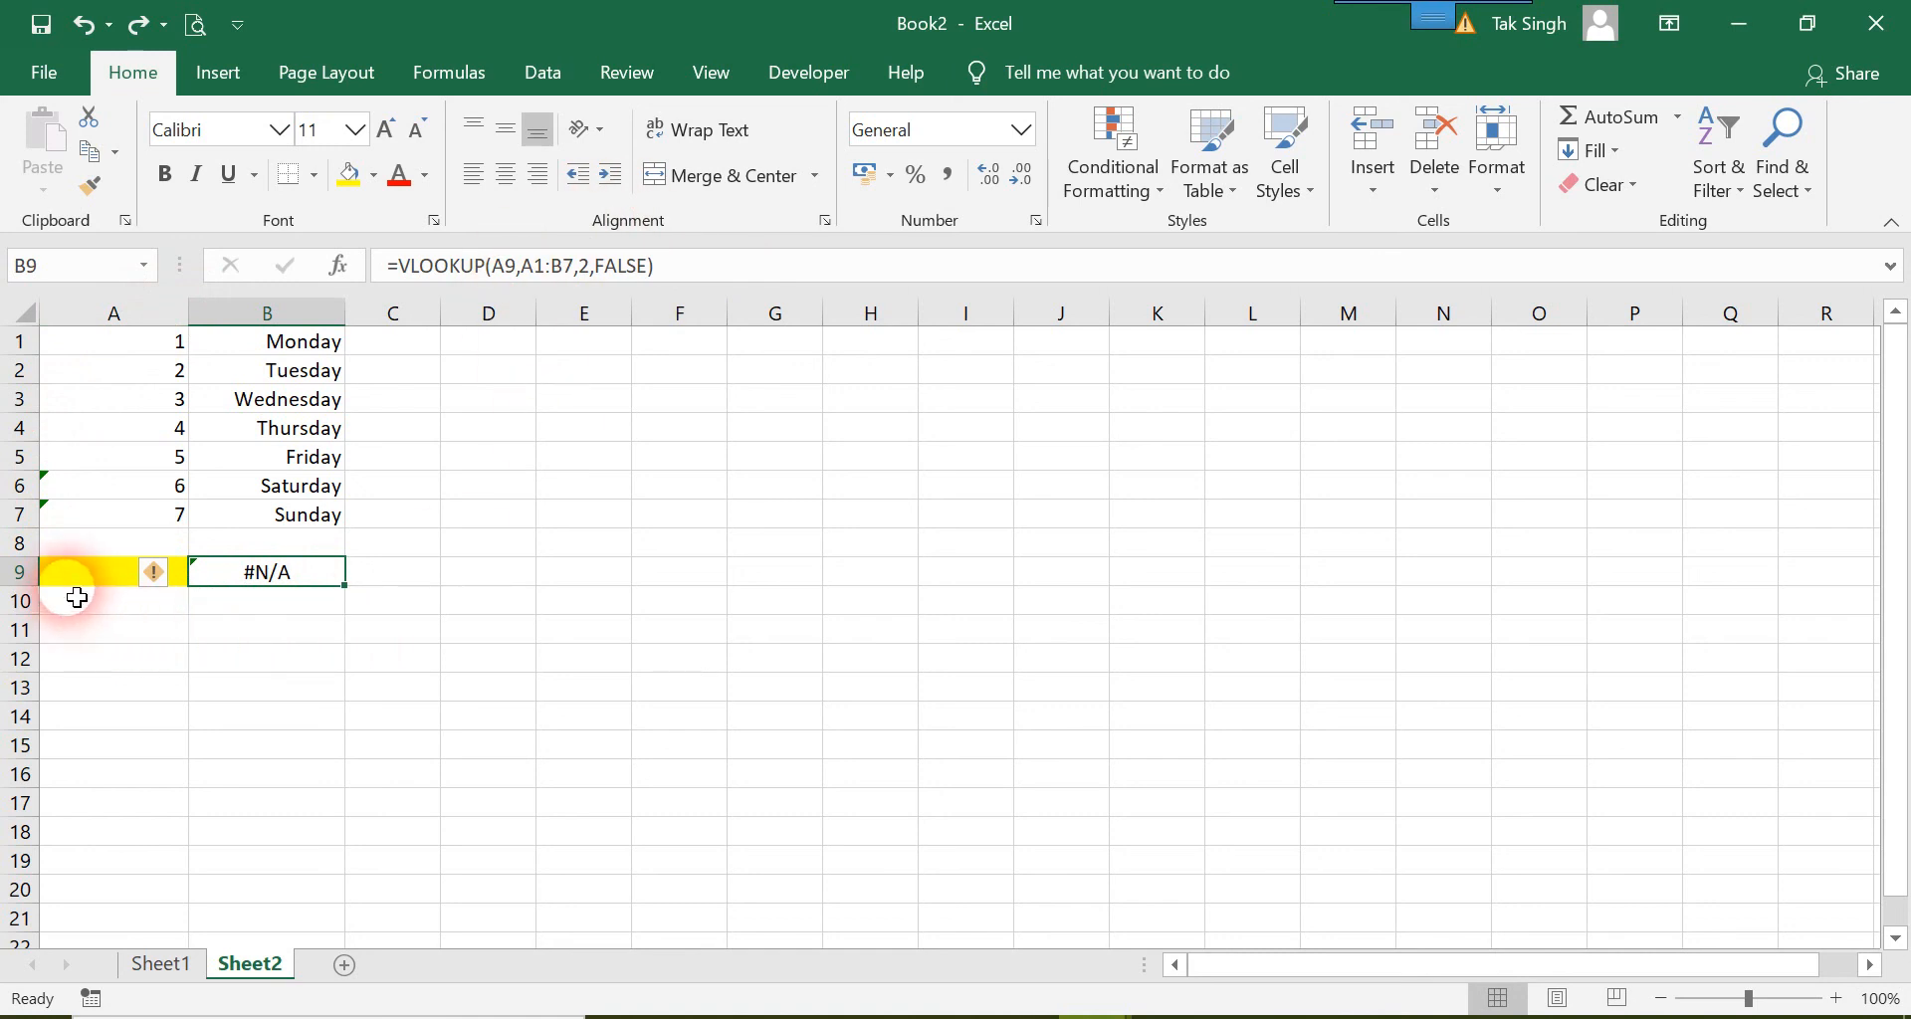
pyautogui.press('Left')
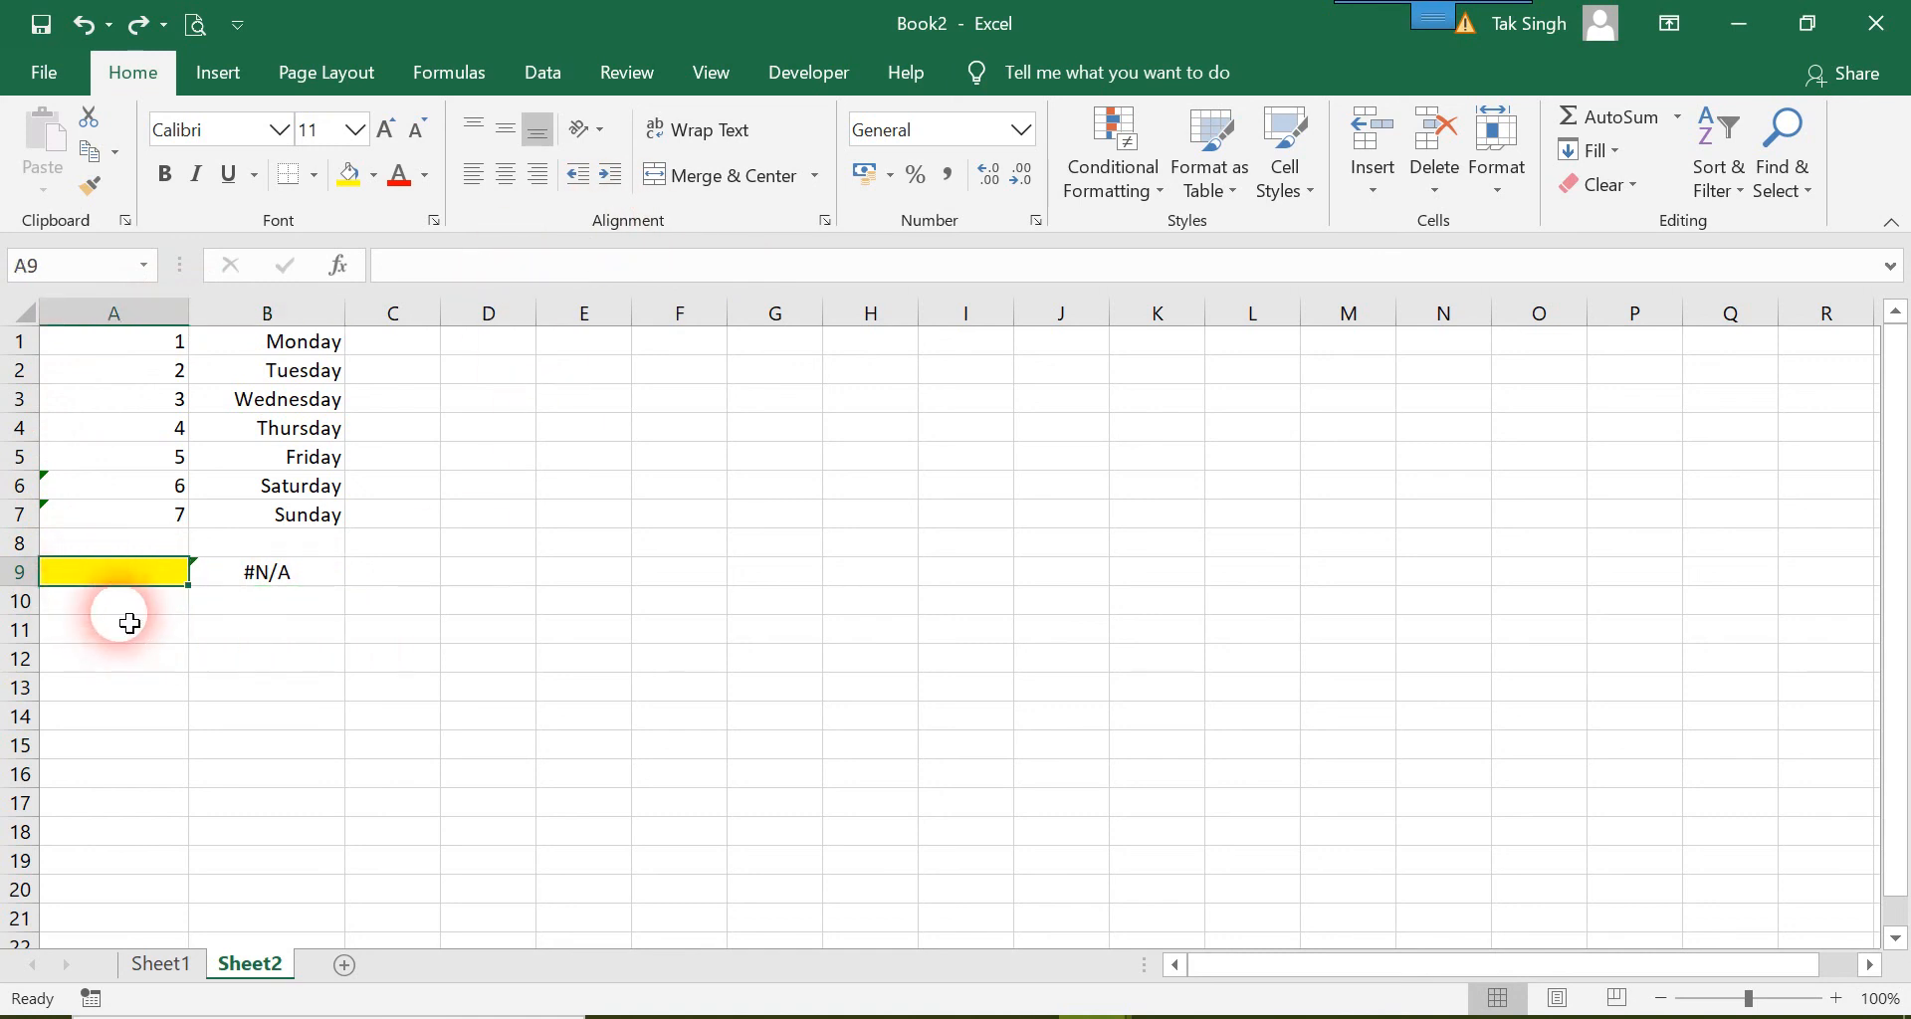
# - Test the VLOOKUP by entering 1, 5 and 6 in turn as the lookup value in A9
pyautogui.write('1')
pyautogui.press('Return')
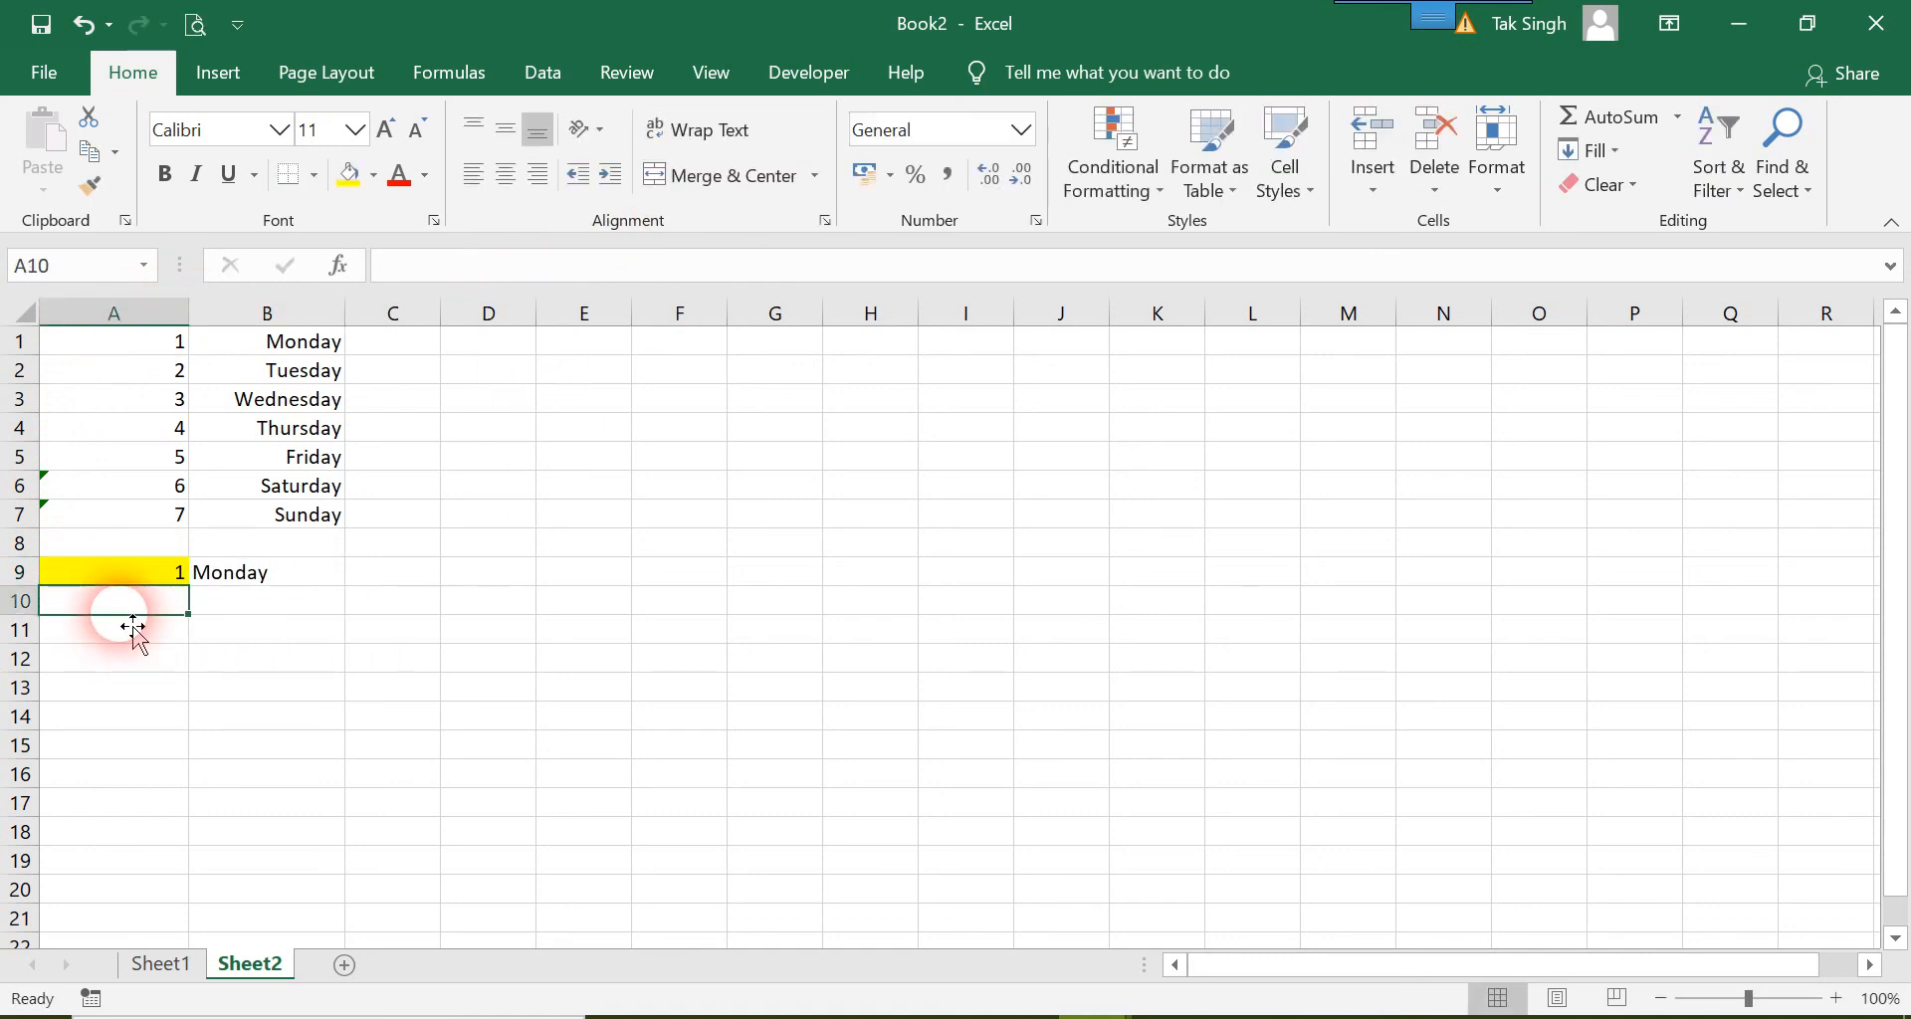
pyautogui.press('Up')
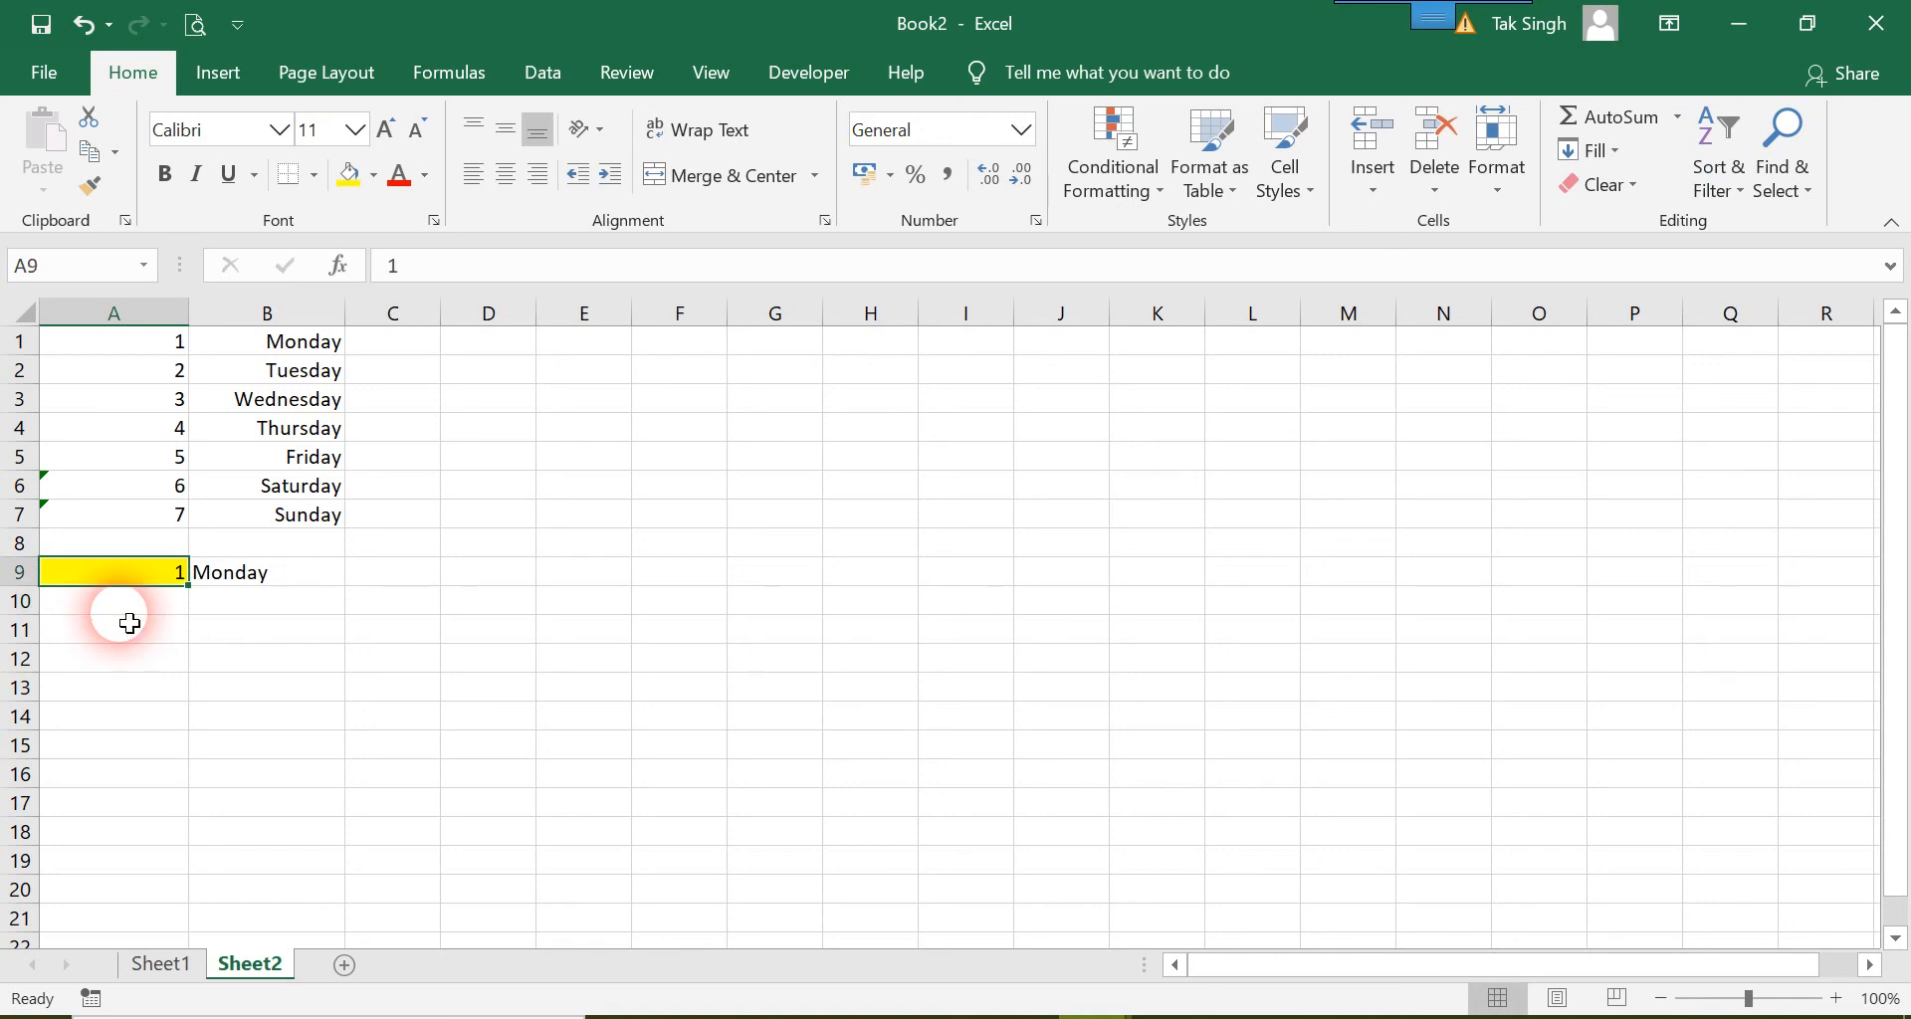
pyautogui.write('5')
pyautogui.press('Return')
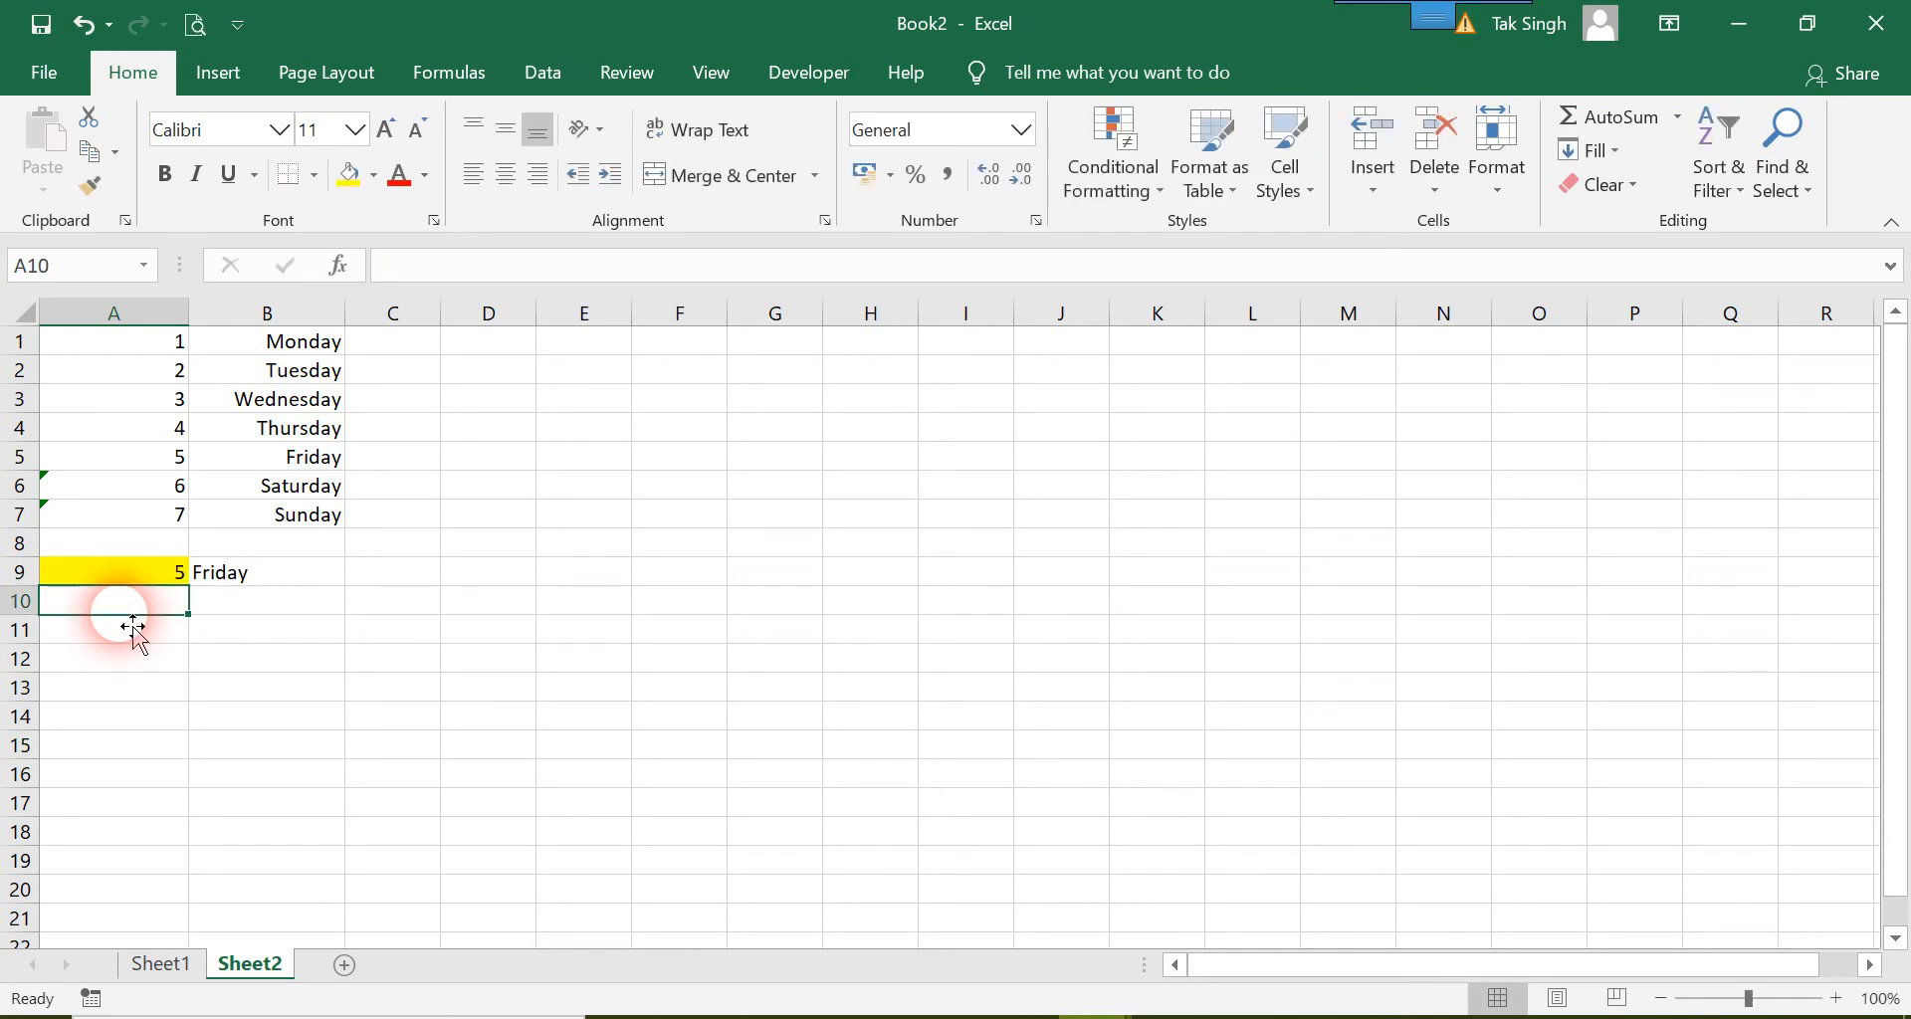
pyautogui.press('Up')
pyautogui.press('Down')
pyautogui.press('Up')
pyautogui.write('6')
pyautogui.press('Return')
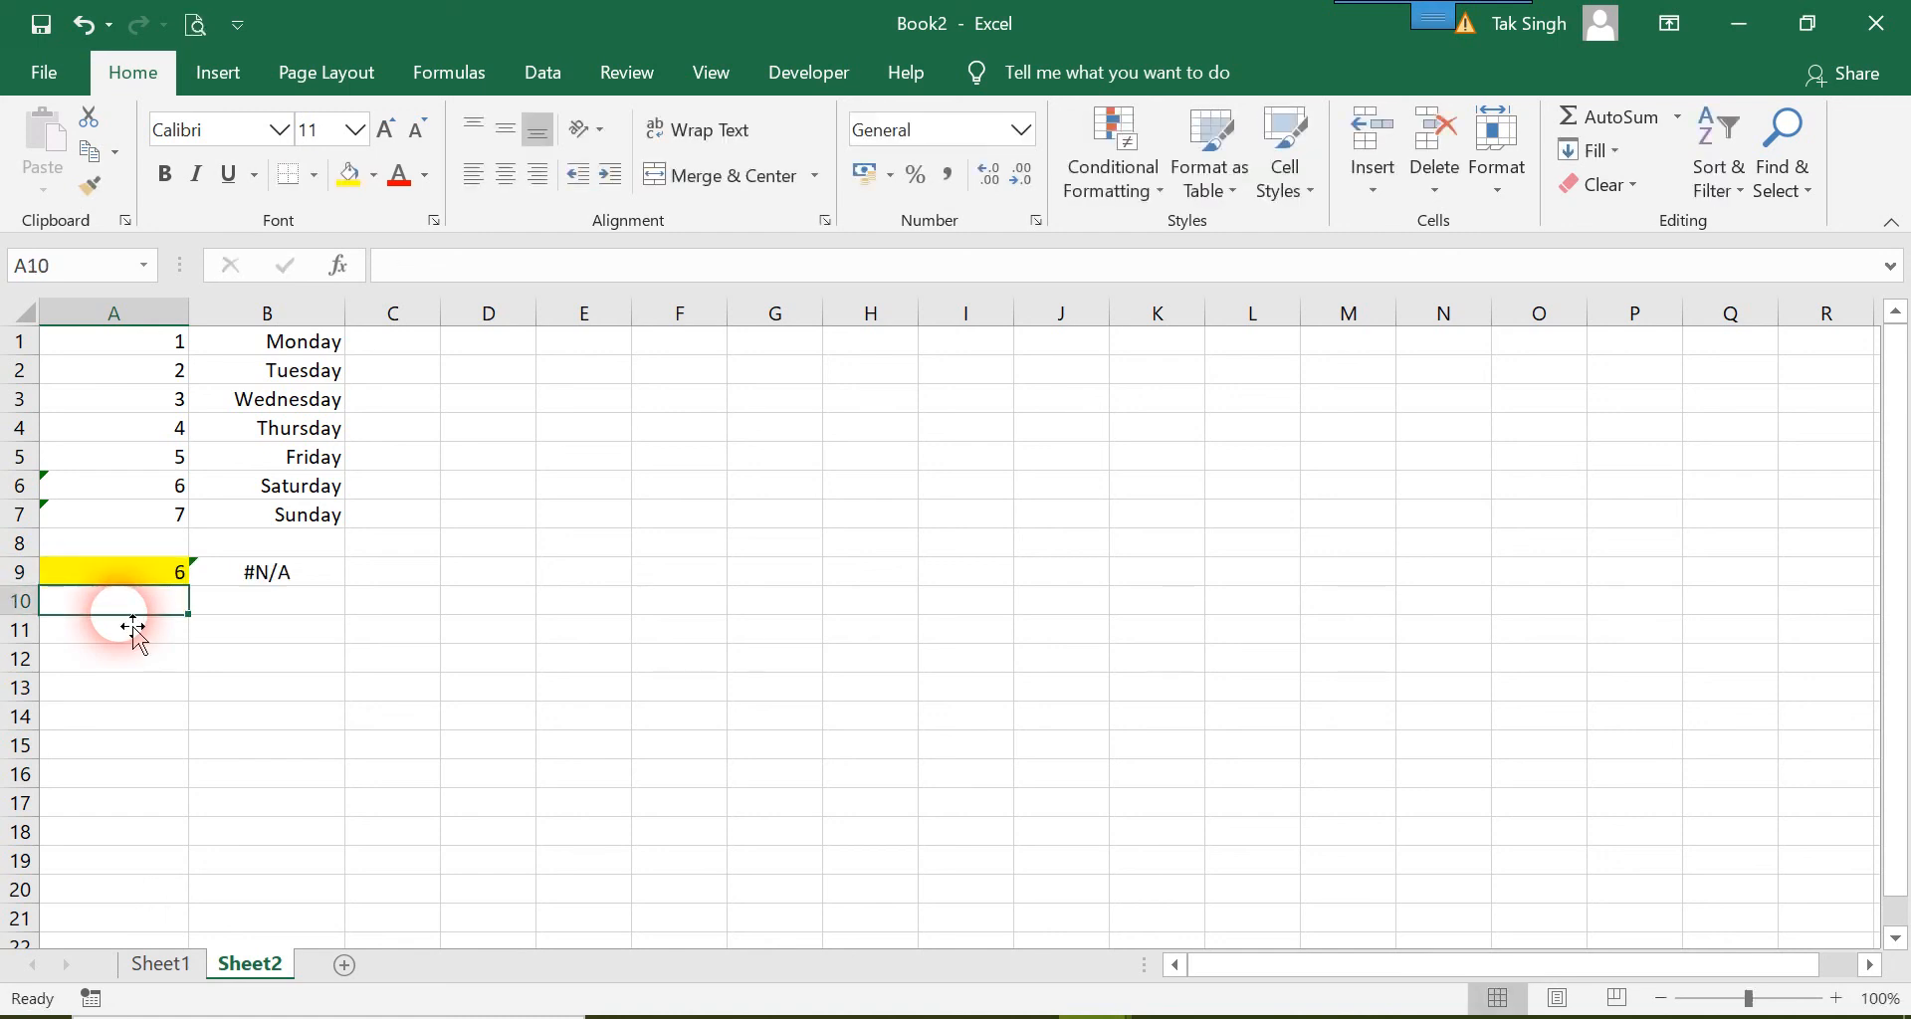
# - Compare the underlying content of lookup cell A9 with that of the table's day number in A6
pyautogui.click(178, 577)
pyautogui.click(566, 268)
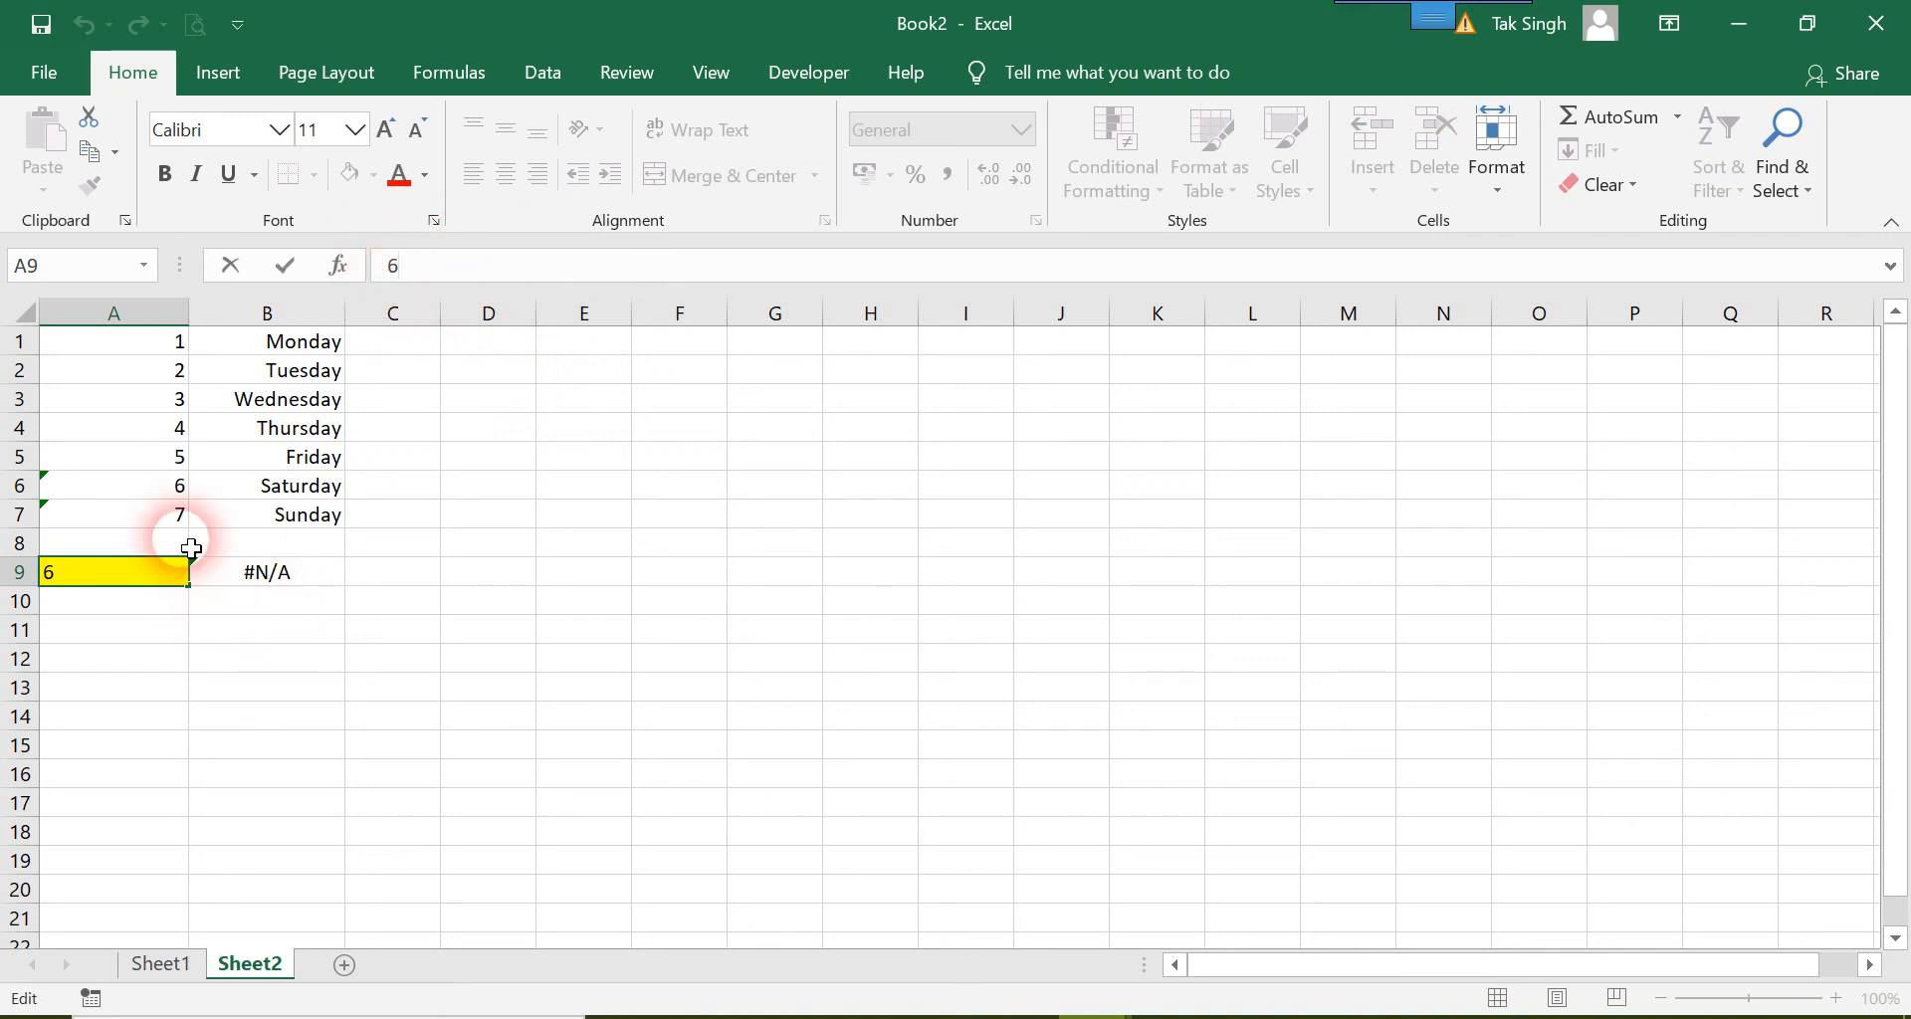
pyautogui.click(162, 487)
pyautogui.click(468, 268)
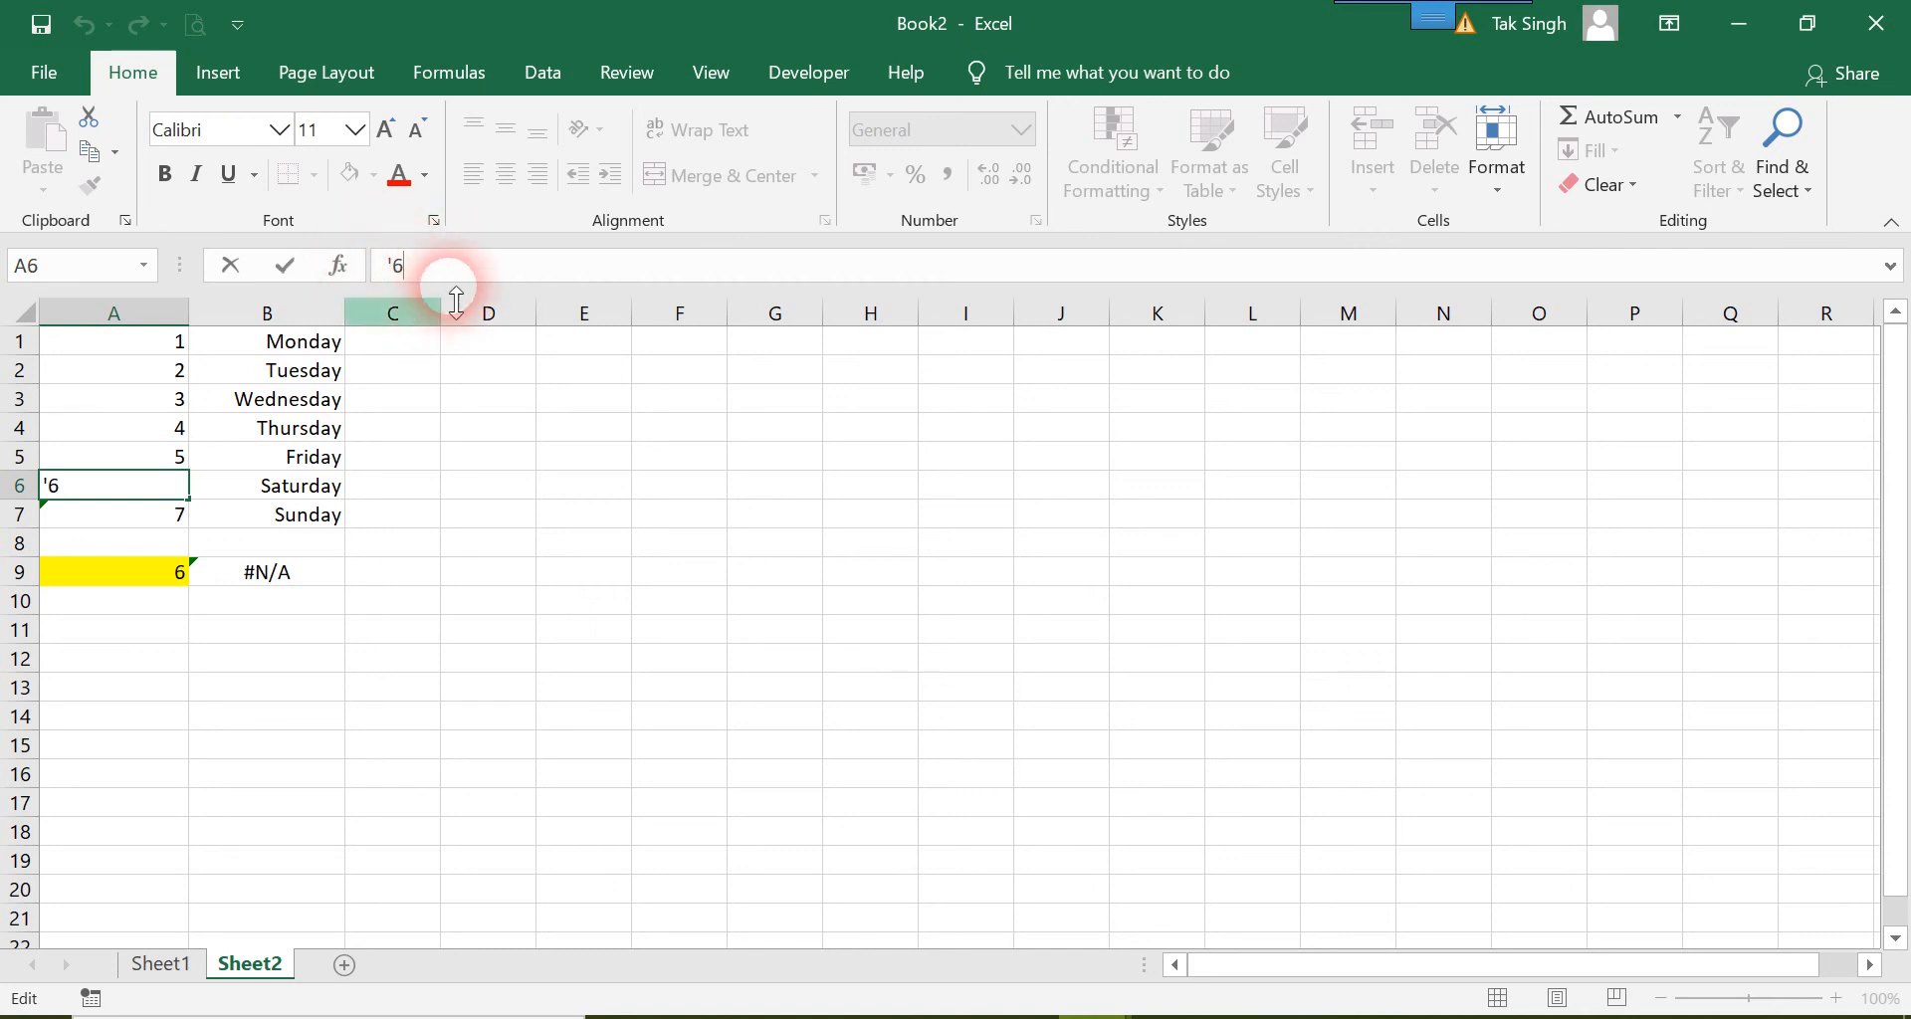
# - Convert the lookup value in A9 to text by adding a leading apostrophe, making it '6
pyautogui.click(170, 588)
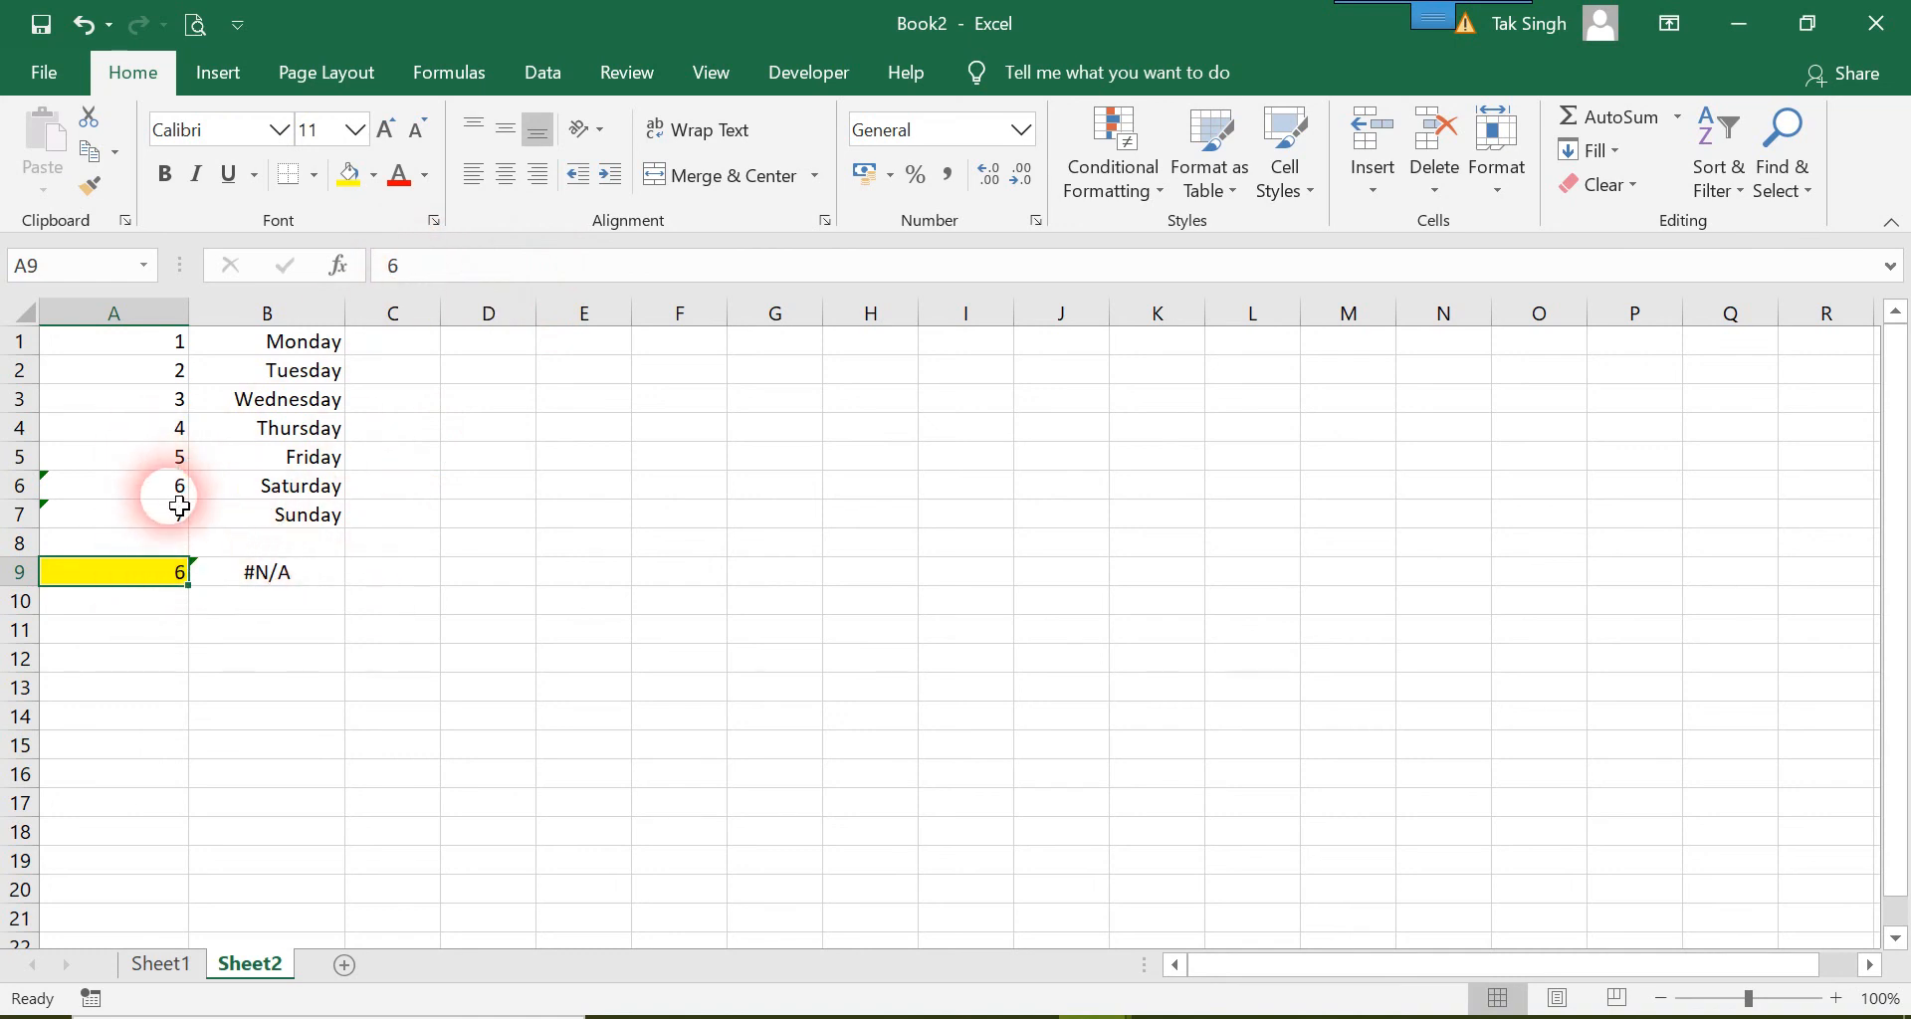
pyautogui.doubleClick(182, 577)
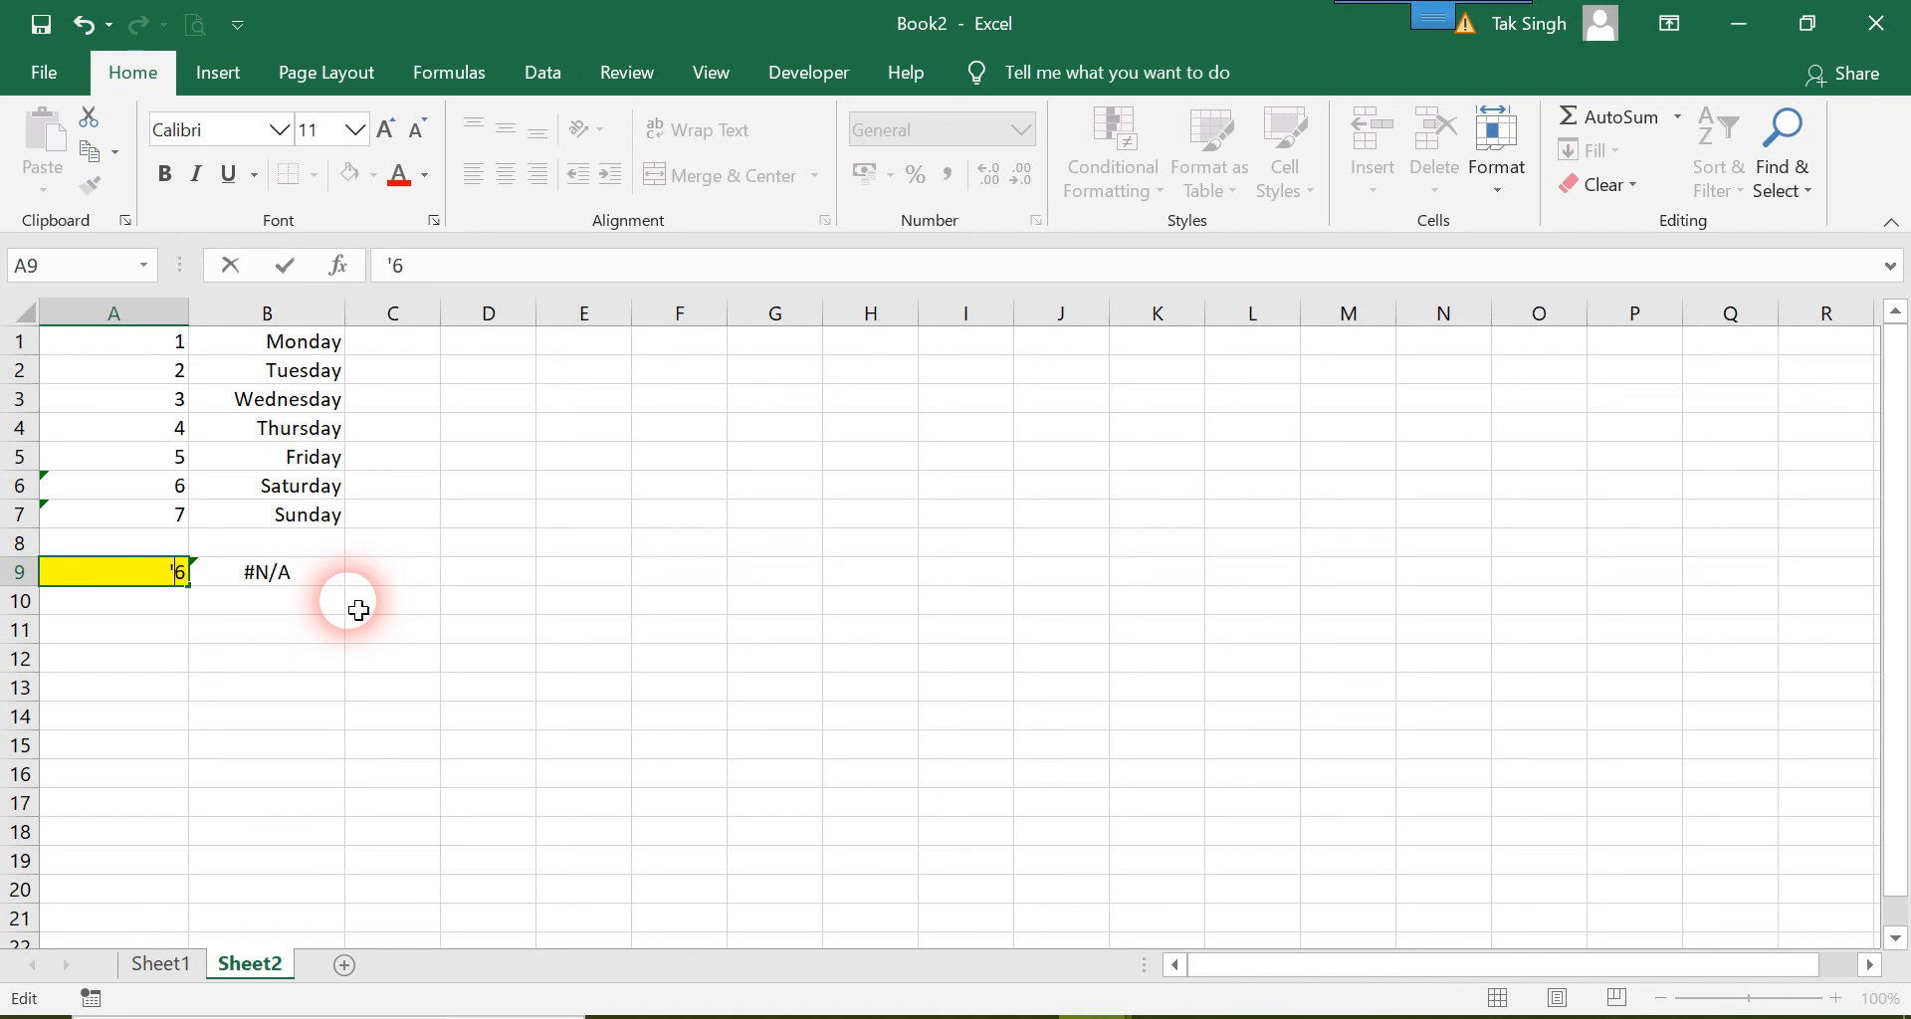
pyautogui.press('Return')
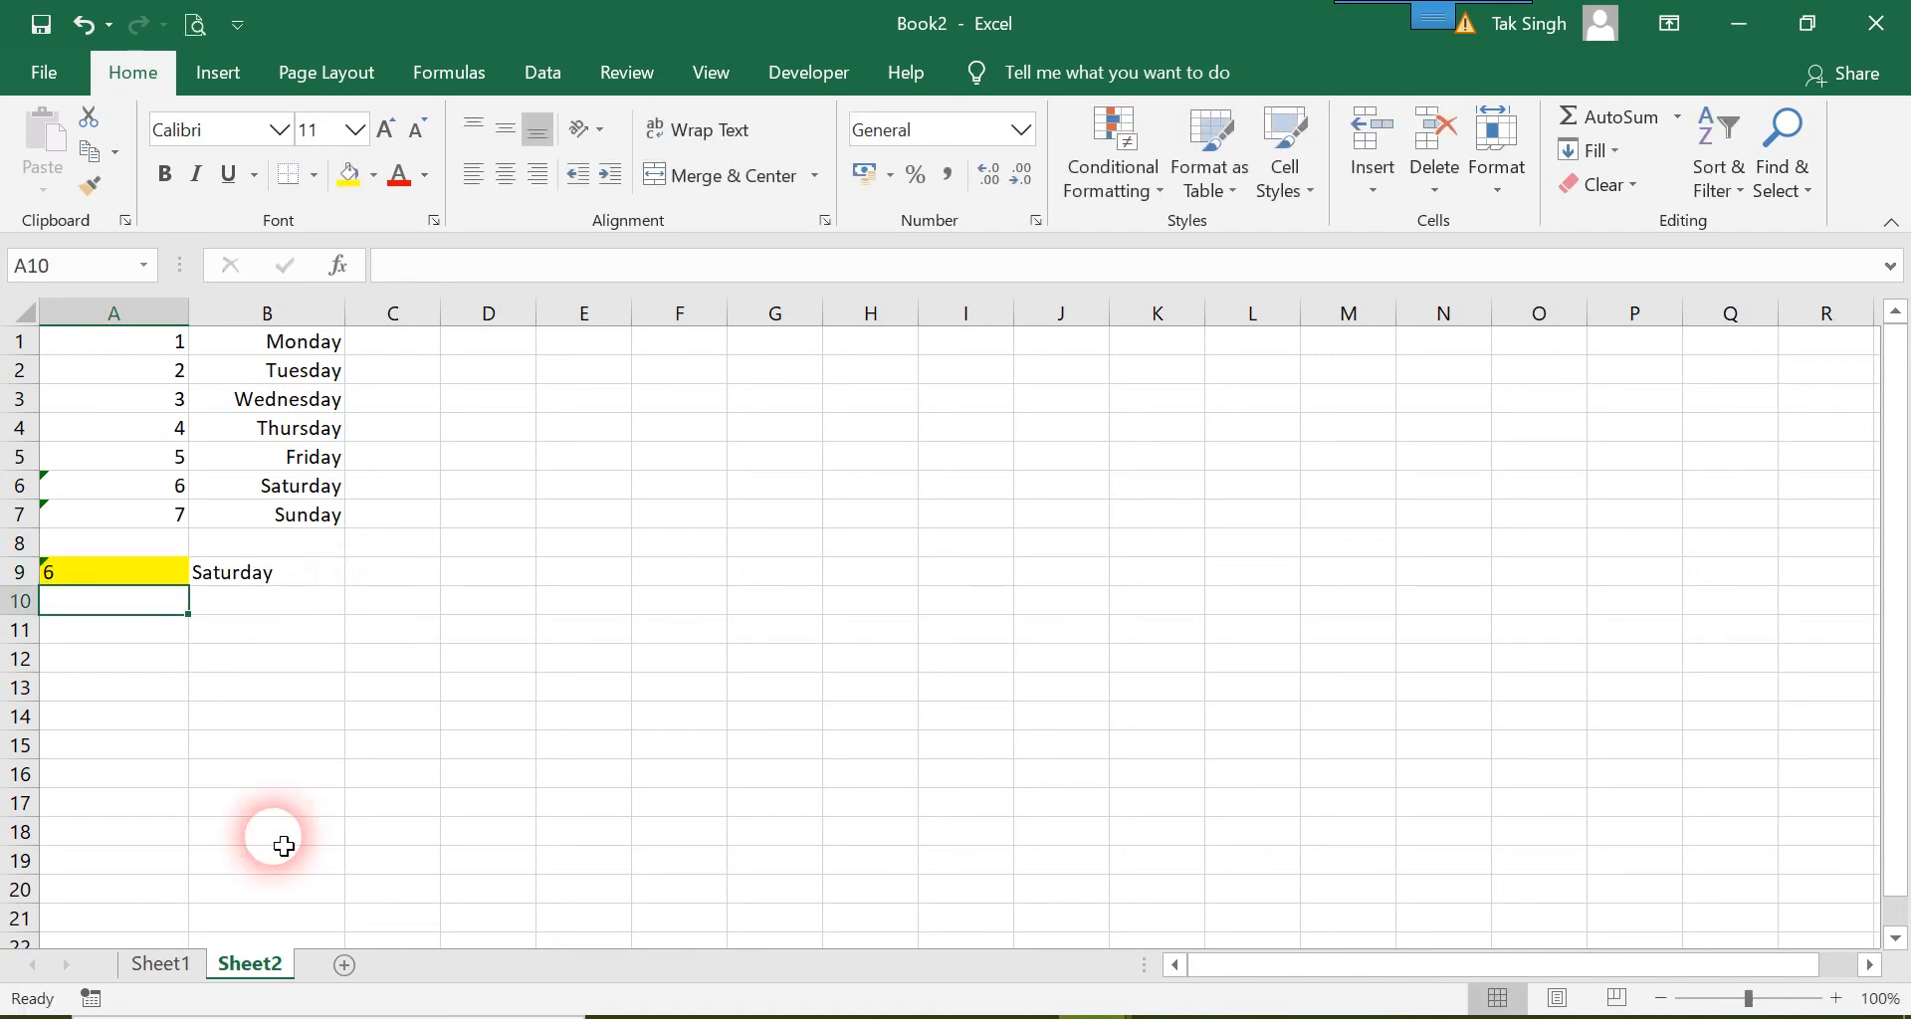